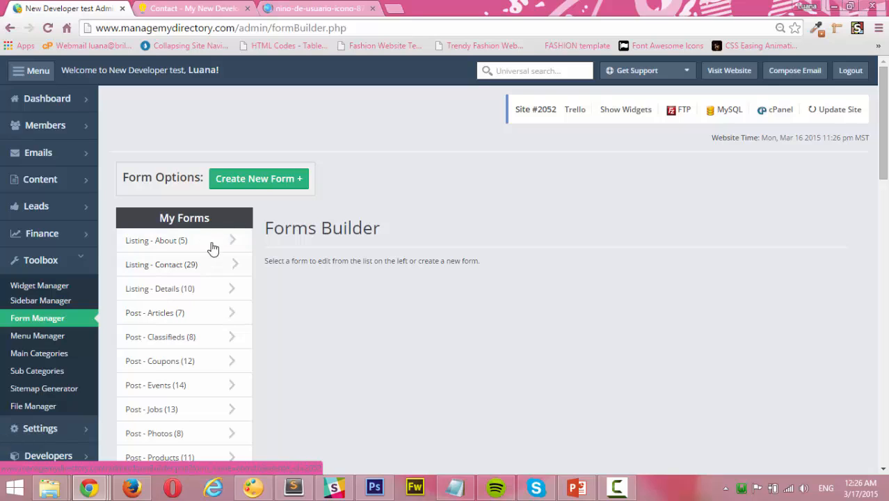
Open the Listing - Contact form in the form builder
click(225, 229)
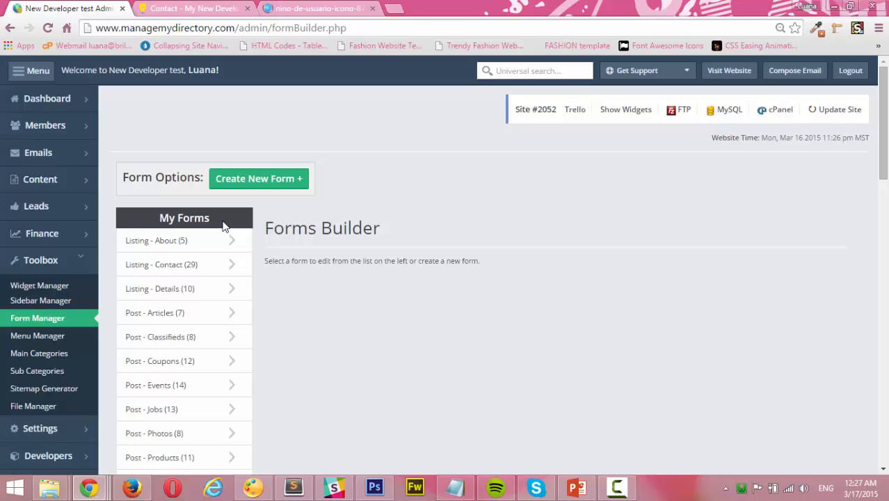
click(158, 270)
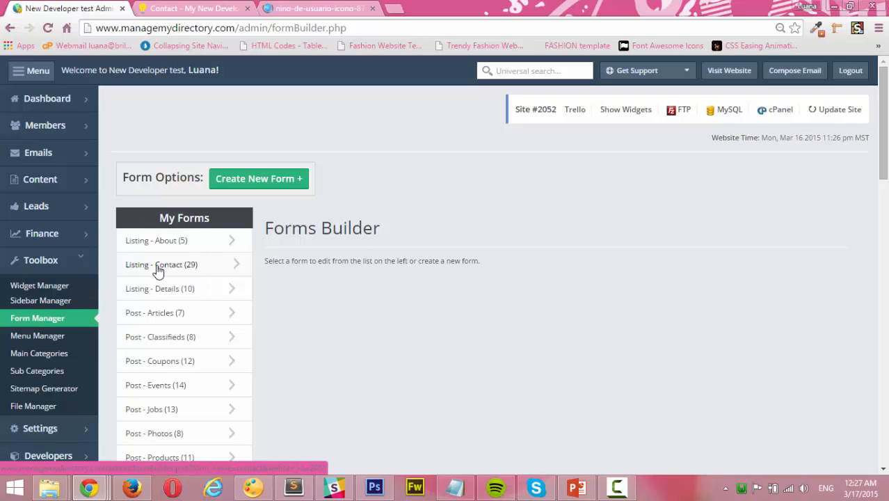
click(158, 269)
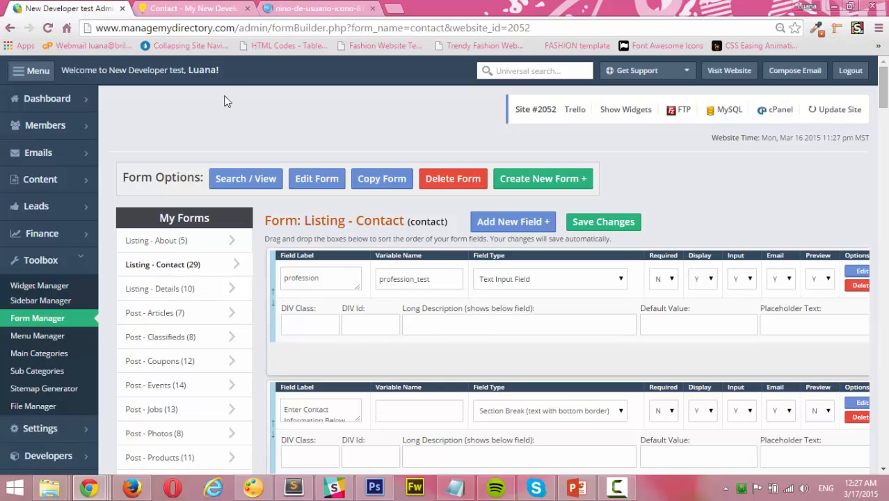
Examine the fields on the member site's Contact Details page, from profession down to the website links
click(195, 9)
scroll(513, 279, up, 3)
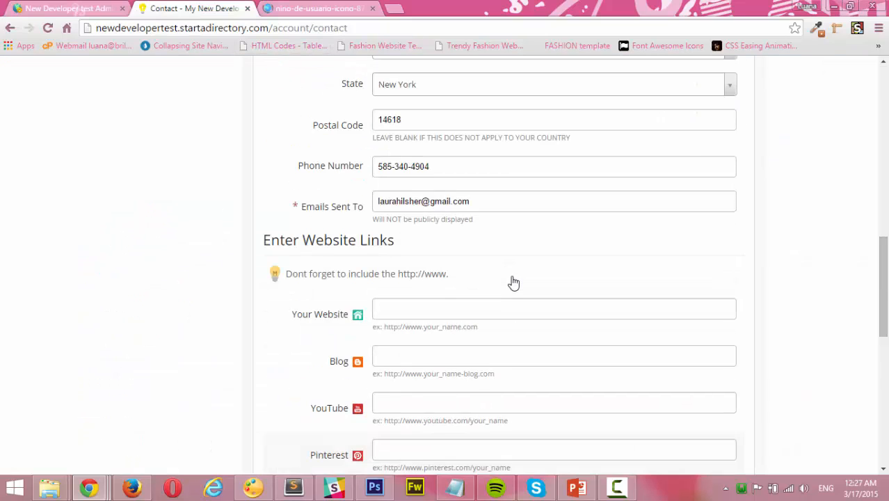
scroll(513, 282, up, 10)
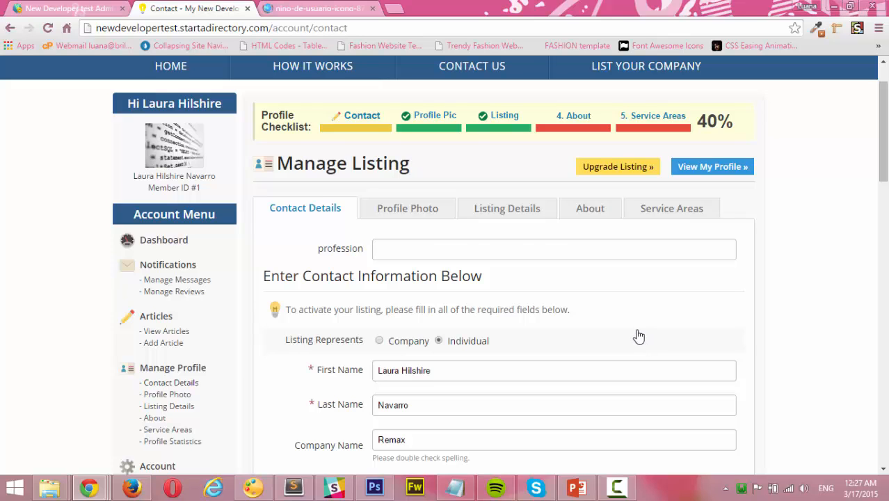
scroll(646, 327, down, 1)
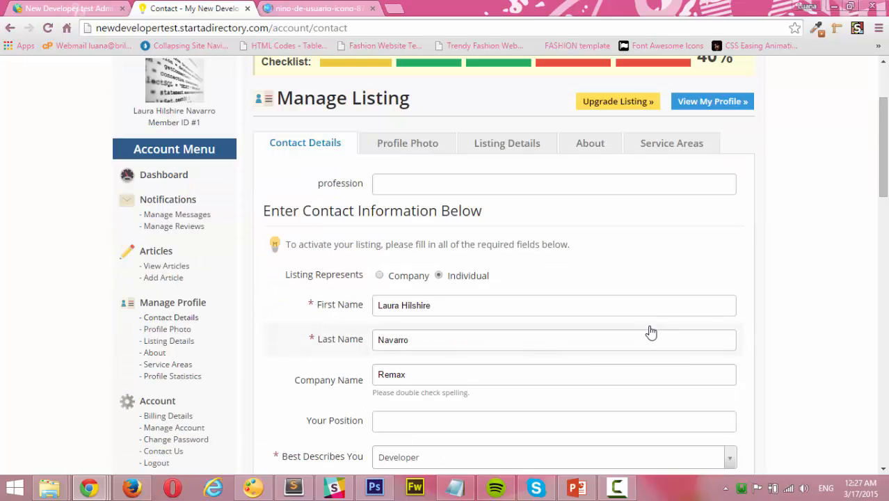
scroll(651, 329, down, 1)
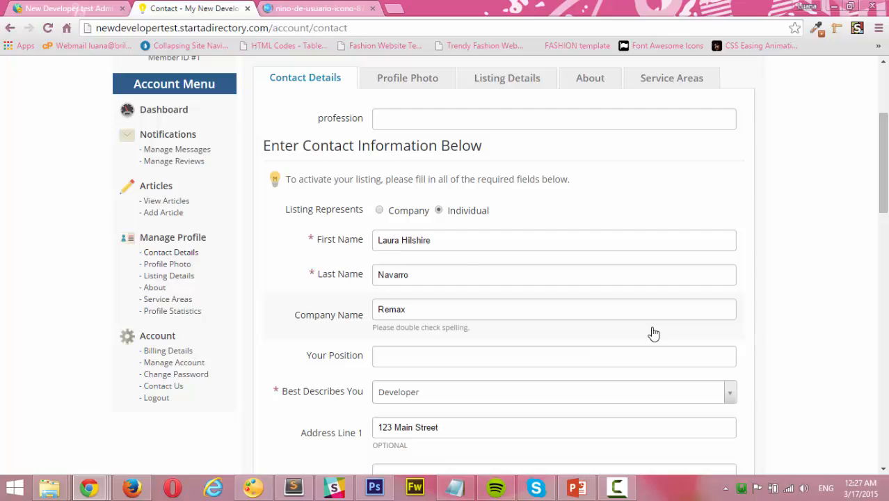
scroll(647, 332, down, 1)
scroll(645, 333, down, 1)
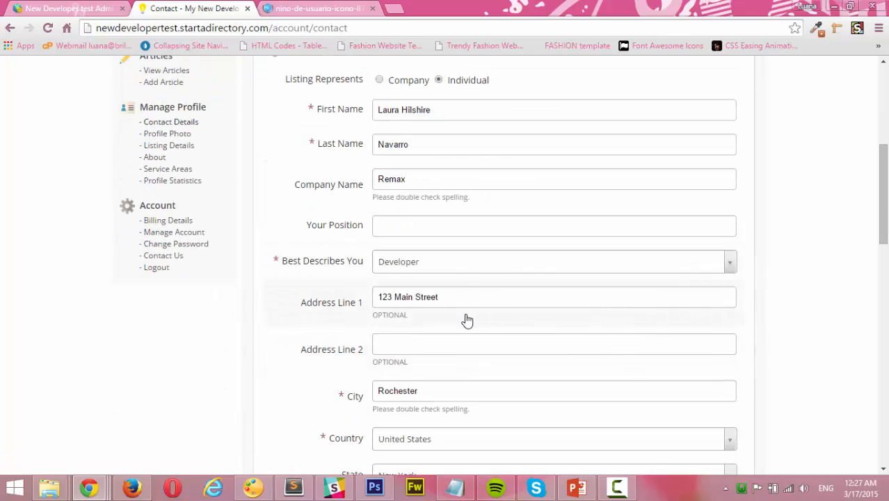
scroll(539, 330, up, 4)
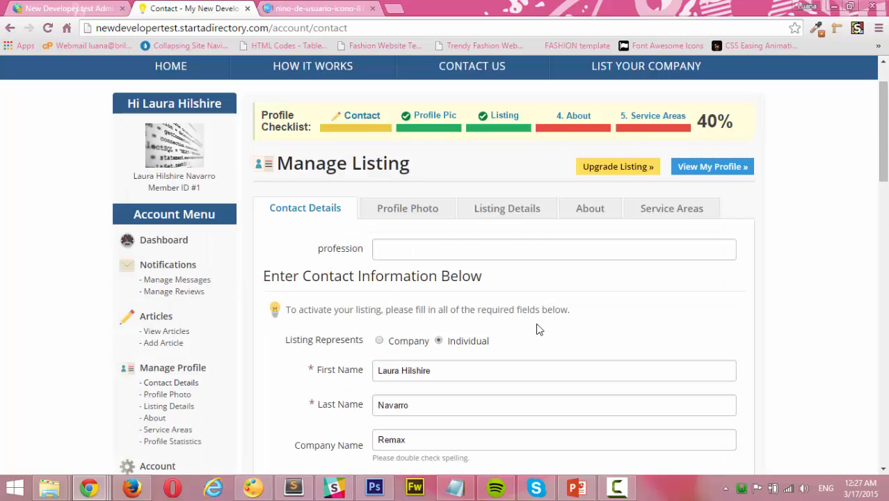
scroll(510, 298, down, 1)
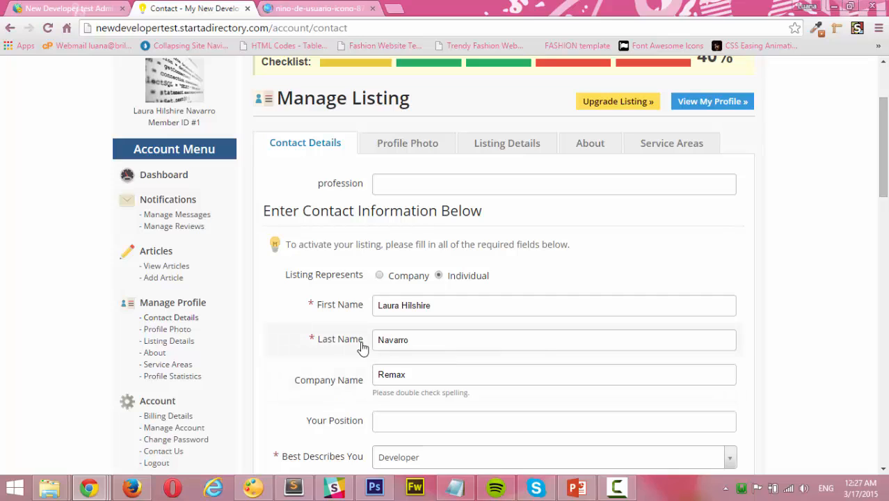
Back in the form builder, add a new field to the Listing - Contact form and place it between Last Name and %Company% Name
click(94, 7)
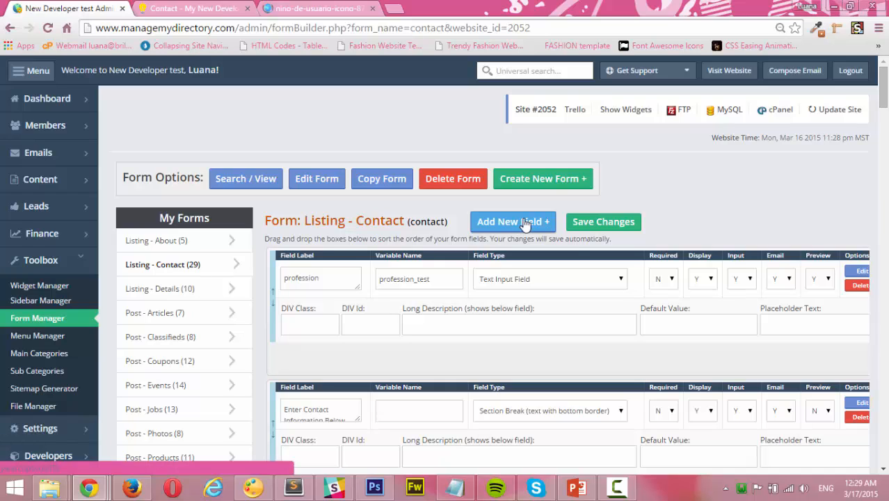
click(523, 219)
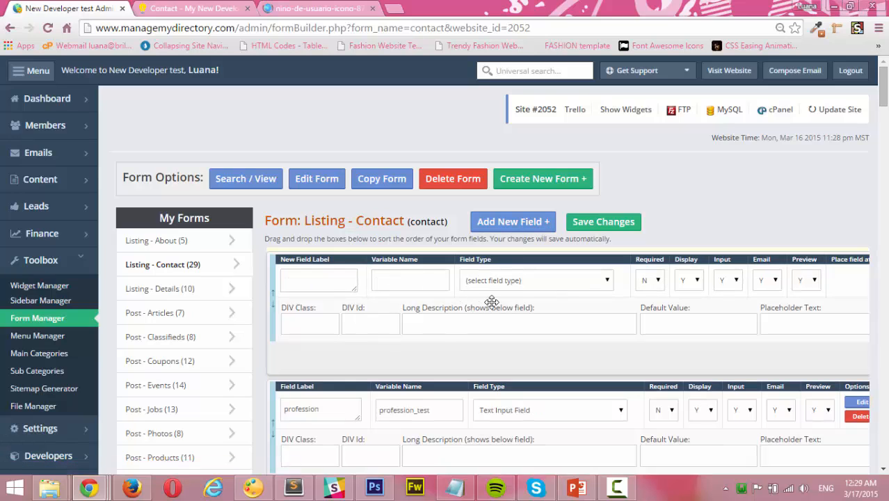
click(455, 303)
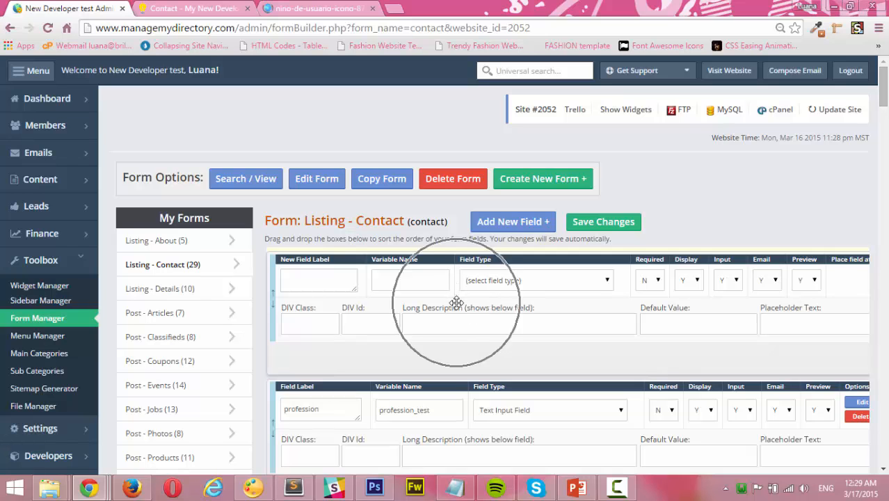
drag(882, 96, 883, 111)
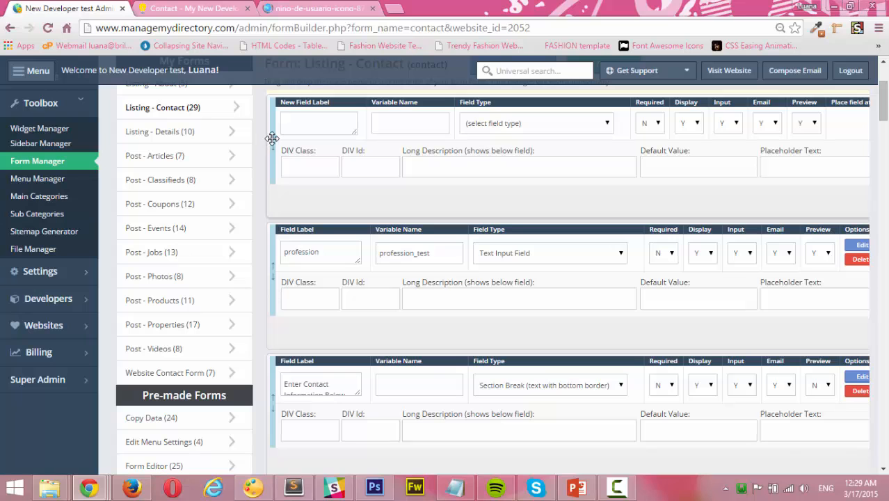
drag(272, 139, 267, 184)
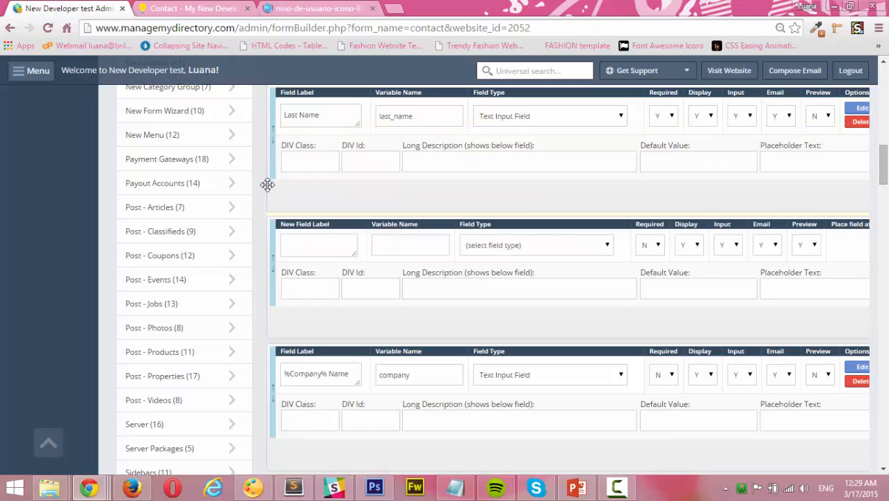
Label the new field "Store Name"
click(334, 267)
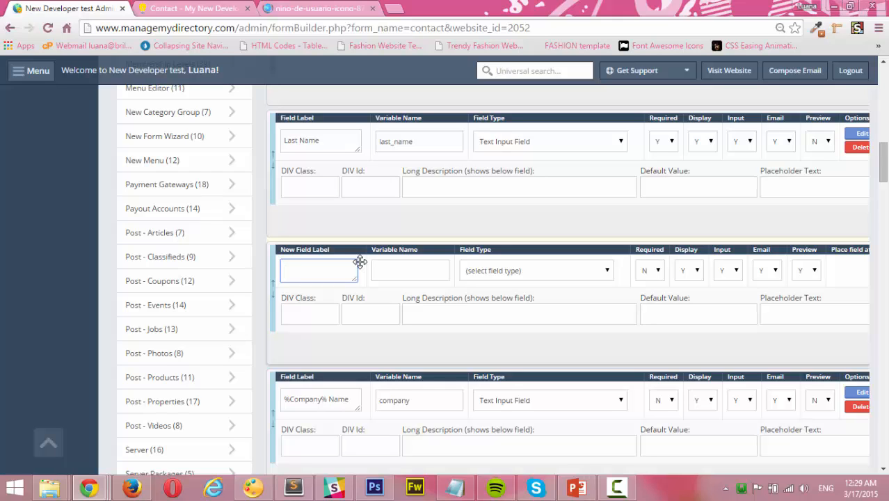
text(Store NAme)
key(BackSpace)
key(BackSpace)
key(BackSpace)
text(ame)
Set the Store Name field's variable name to new_store
click(410, 271)
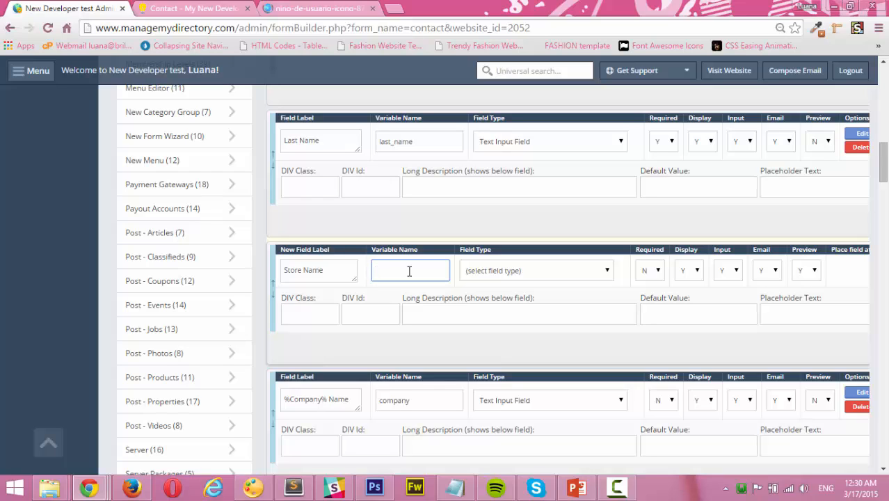
text(snewstore_)
key(Home)
key(Delete)
click(393, 271)
text(s)
Make the Store Name field a Checkbox (can select multiple) and give it the long description "Add your store name here"
click(602, 275)
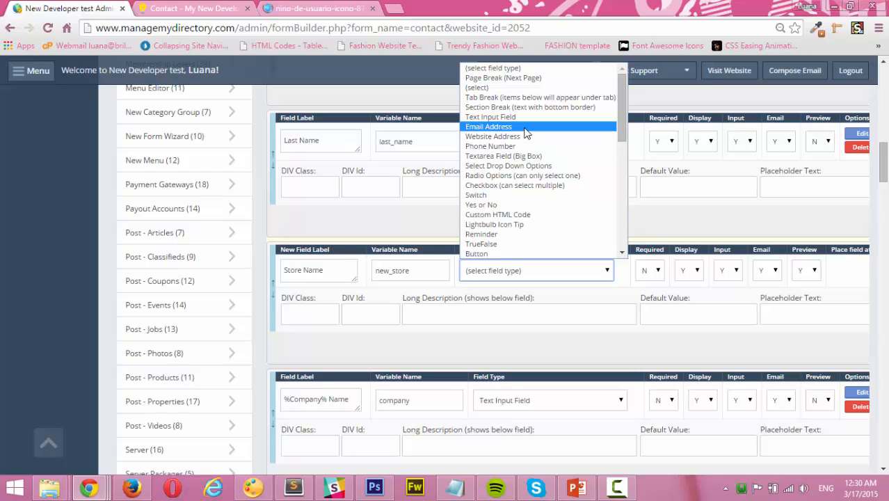
click(533, 185)
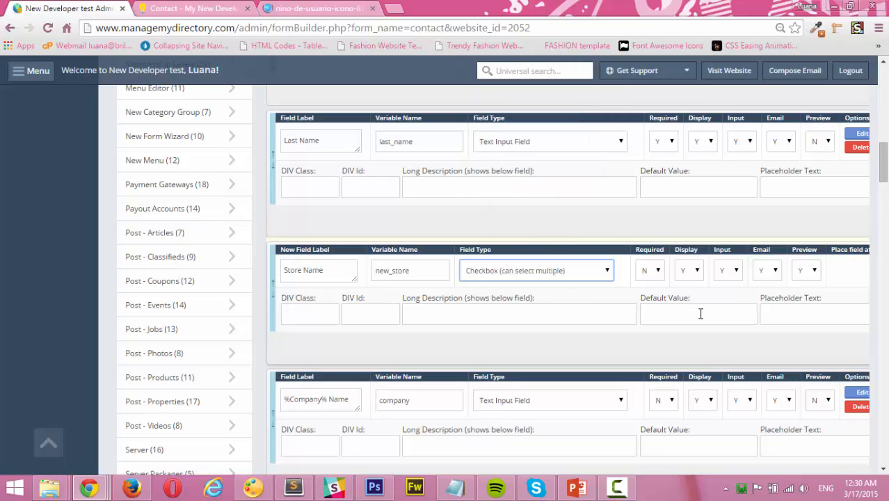
click(463, 315)
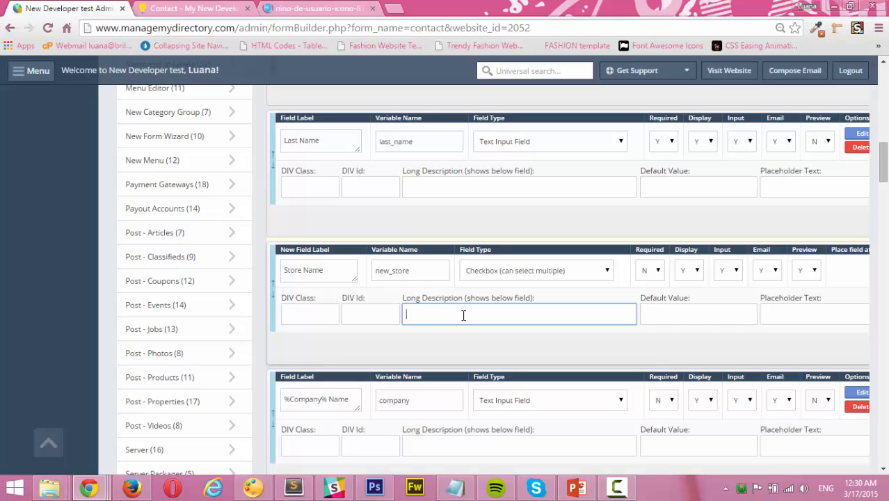
text(Add your store name here)
double_click(465, 314)
key(BackSpace)
text(name)
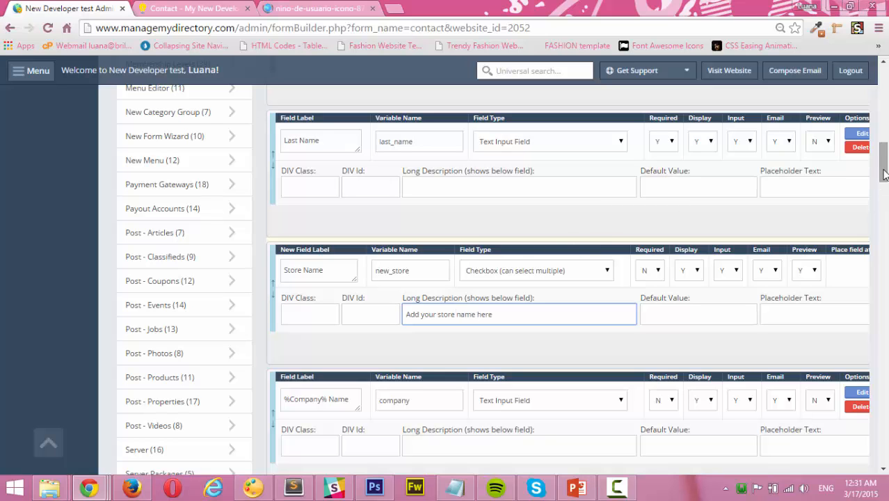
Save the changes to the Listing - Contact form and reload the page
scroll(643, 235, up, 15)
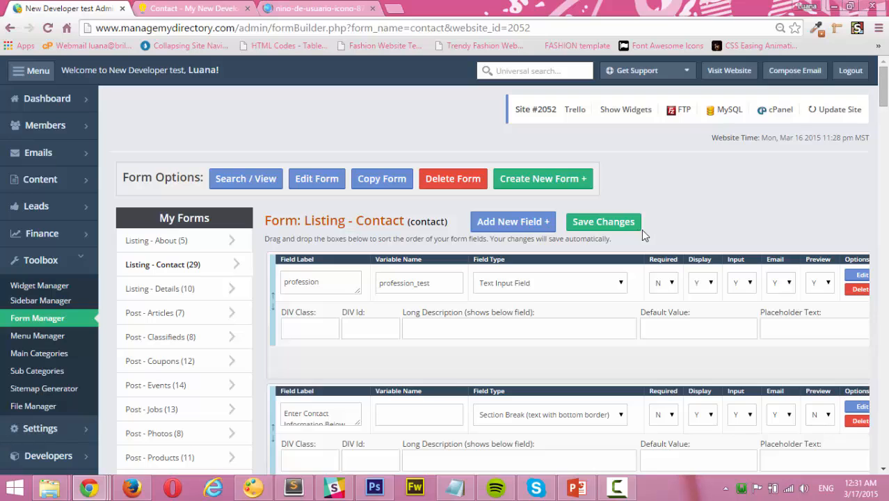
click(638, 221)
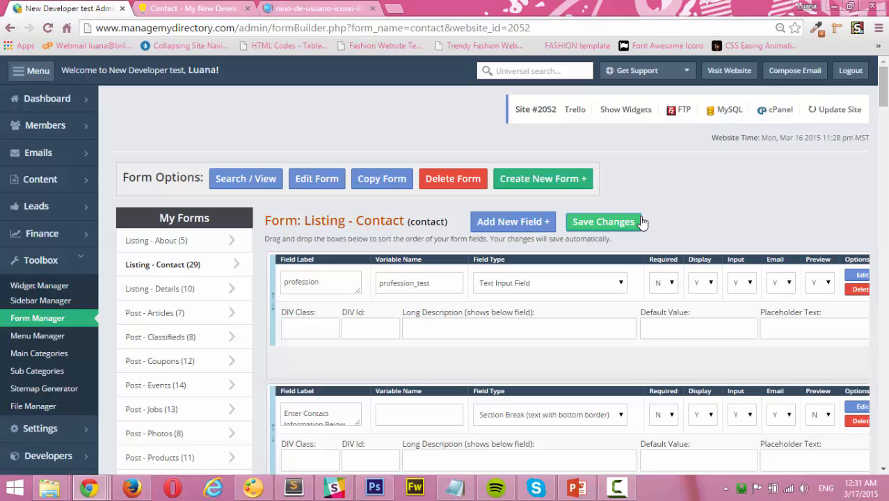
key(F5)
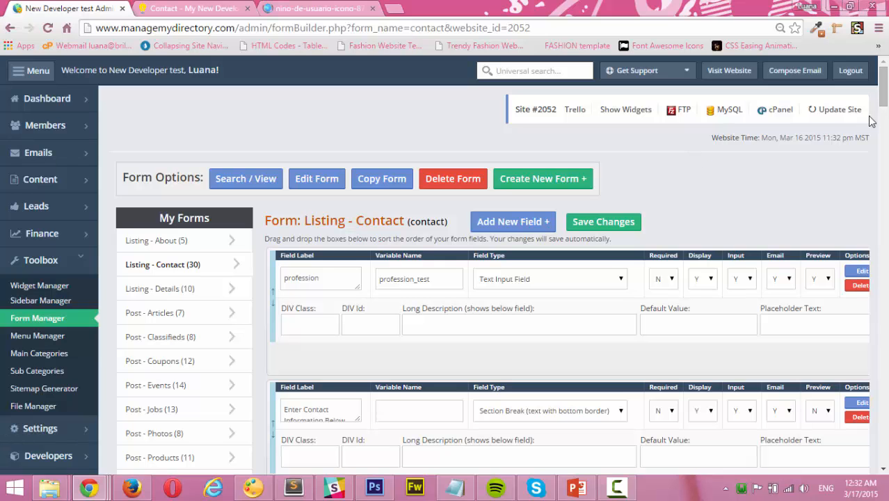
Enter "Pets, Houses, Cars, Motorcycles, other" as the checkbox options of the Store Name field
scroll(883, 103, down, 1)
scroll(882, 103, down, 12)
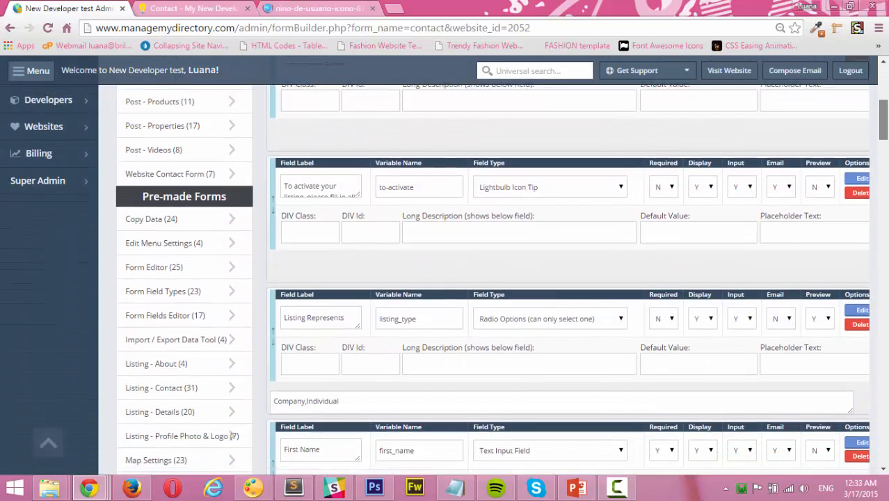
scroll(878, 177, down, 5)
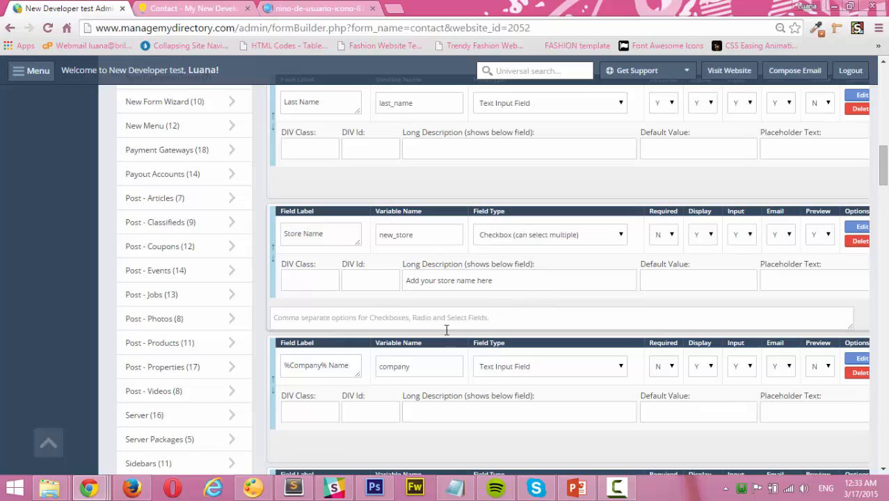
drag(327, 236, 275, 251)
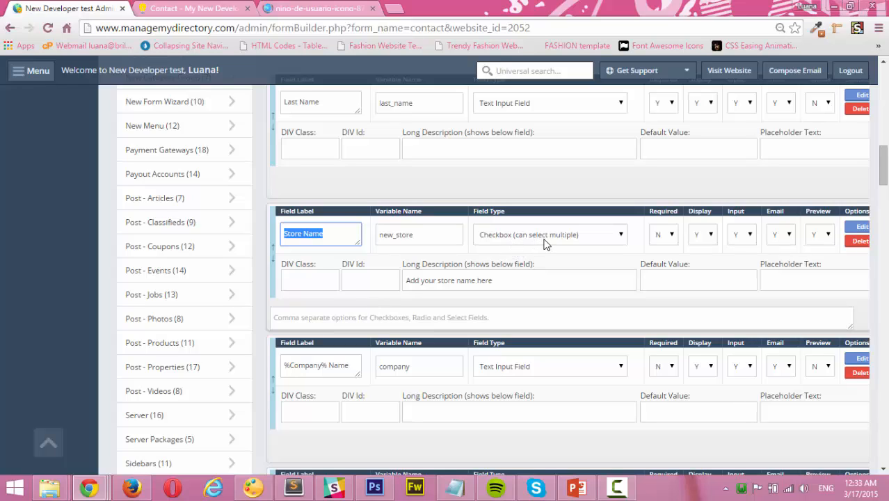
click(462, 318)
text(Pets,)
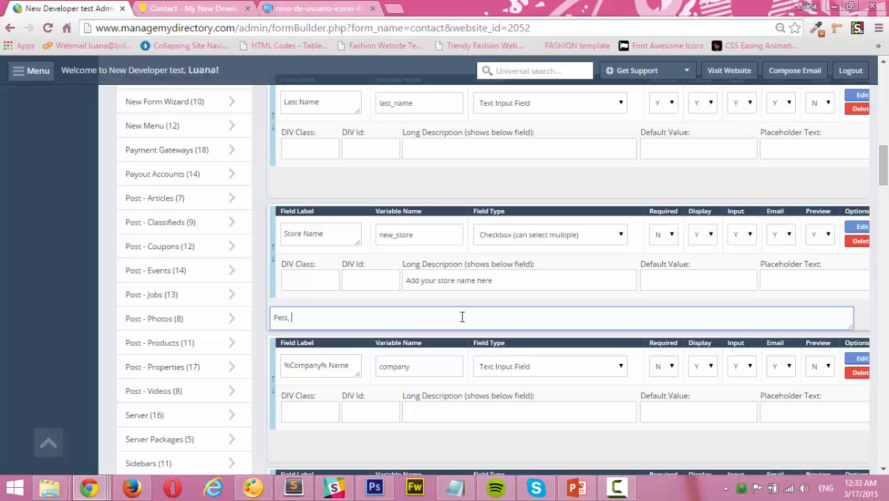
text(Houses, Cars, Motorcycles)
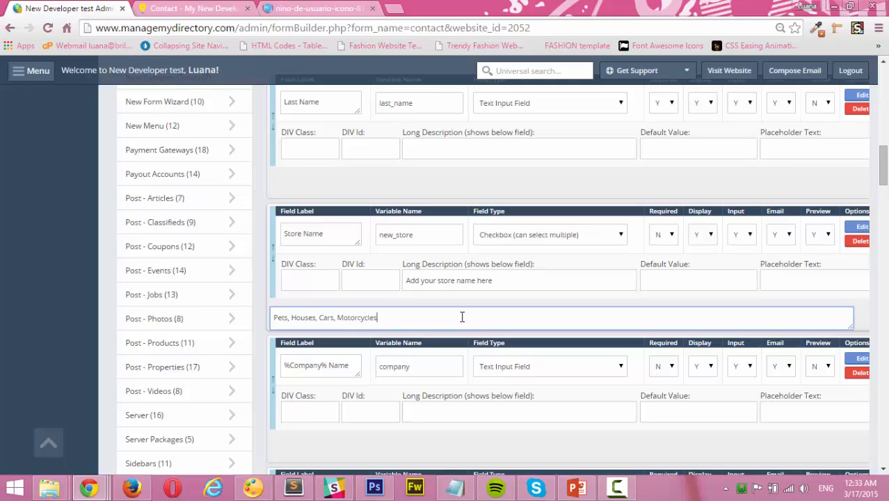
text(, other)
Reload the Listing - Contact form and check the options stored for the Store Name field
click(589, 36)
key(Return)
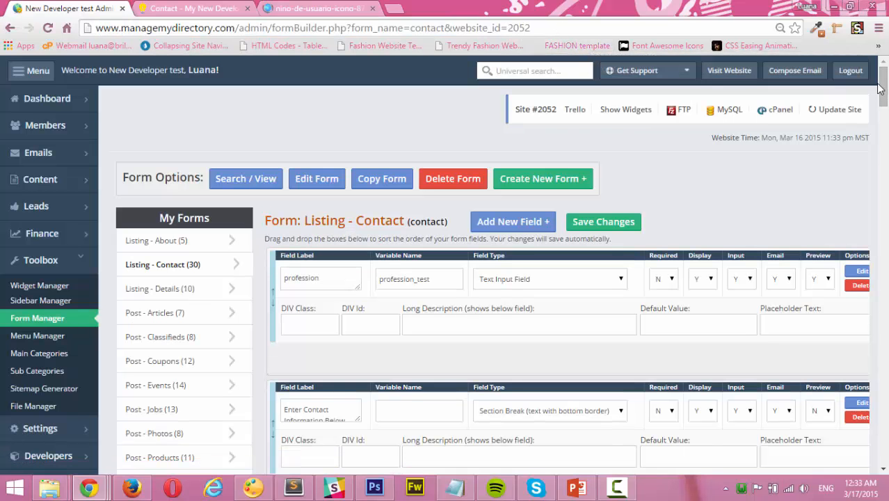
drag(880, 89, 885, 156)
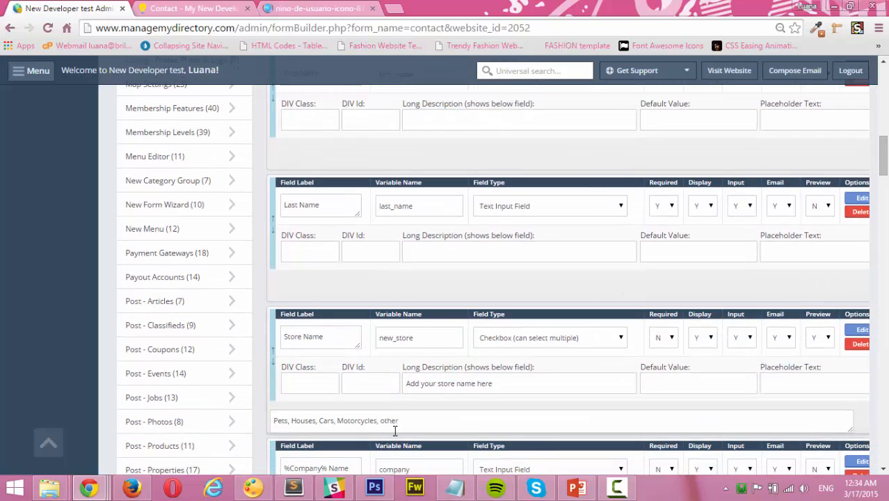
drag(412, 422, 273, 421)
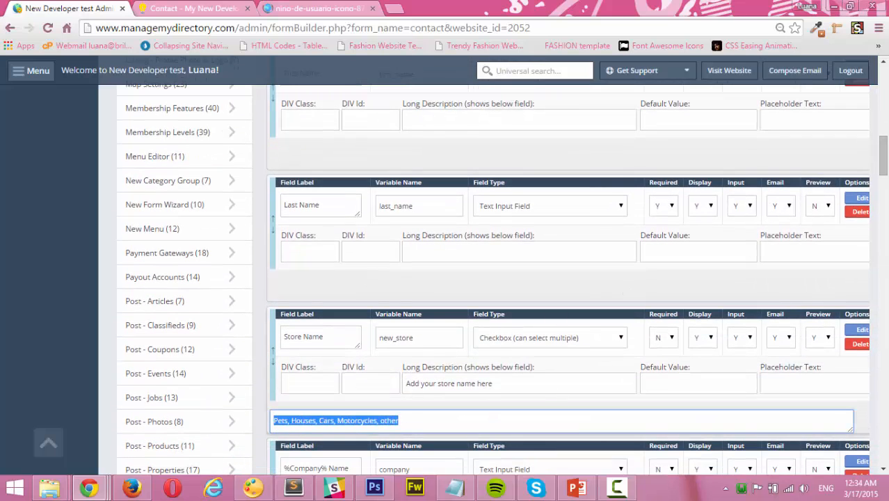
drag(882, 167, 883, 91)
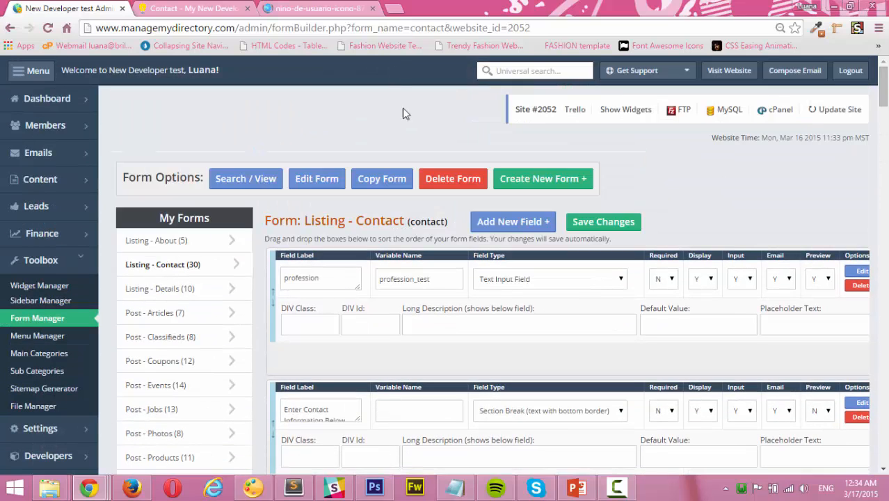
Reload the member's contact details page and check how the Store Name checkboxes are displayed
click(194, 10)
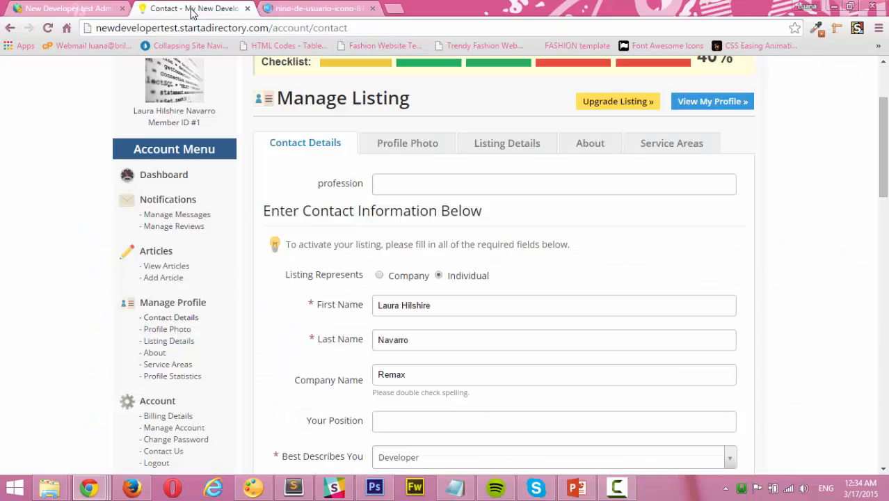
click(279, 28)
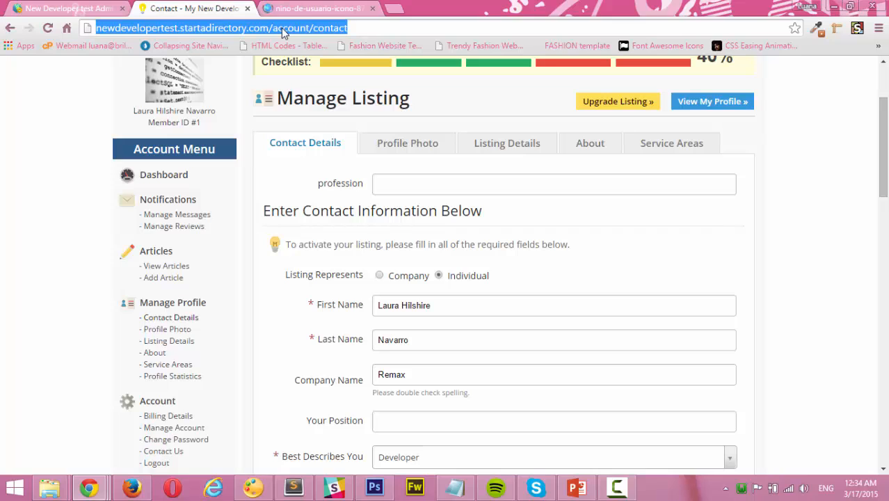
click(352, 28)
drag(360, 28, 52, 29)
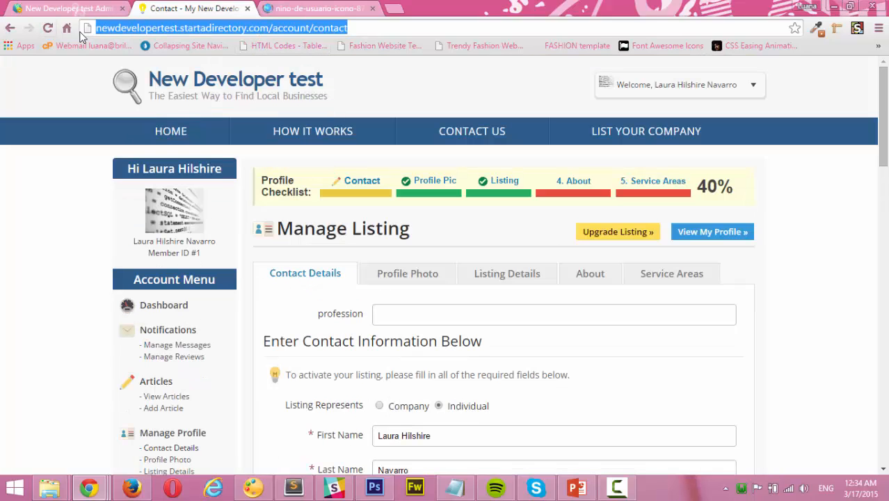
key(Return)
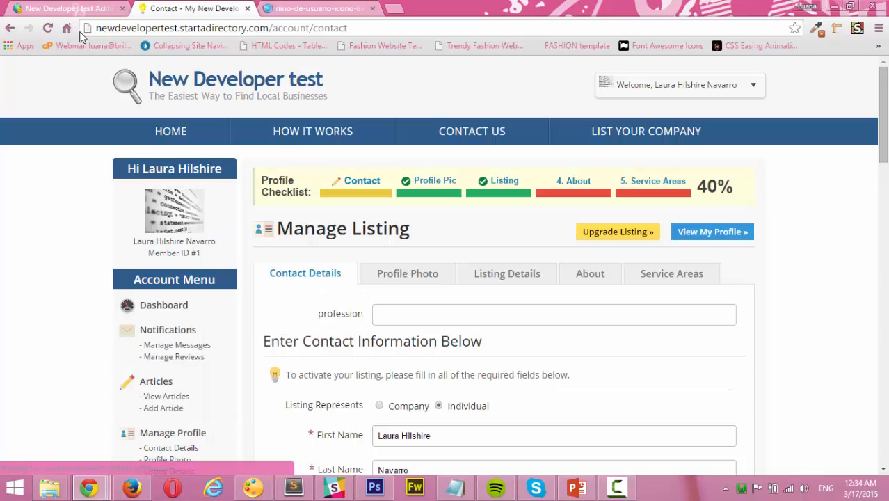
scroll(677, 280, down, 1)
scroll(678, 281, down, 1)
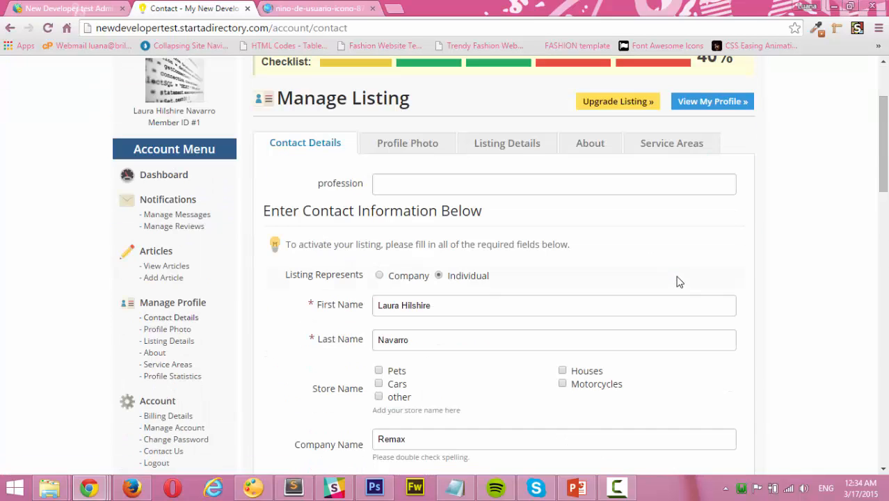
scroll(679, 282, down, 1)
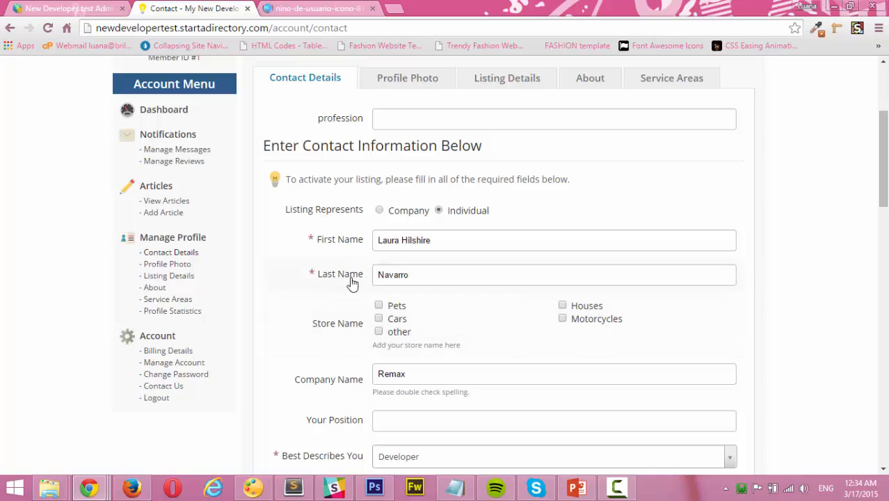
Try ticking and clearing the Store Name options Pets, Cars, other, Houses and Motorcycles on the member's contact page
click(378, 306)
click(379, 318)
click(379, 332)
click(379, 319)
click(379, 306)
click(379, 332)
click(562, 305)
click(562, 318)
click(562, 306)
click(562, 318)
Add a new field labelled "Your description" to the Listing - Contact form in the admin
click(98, 8)
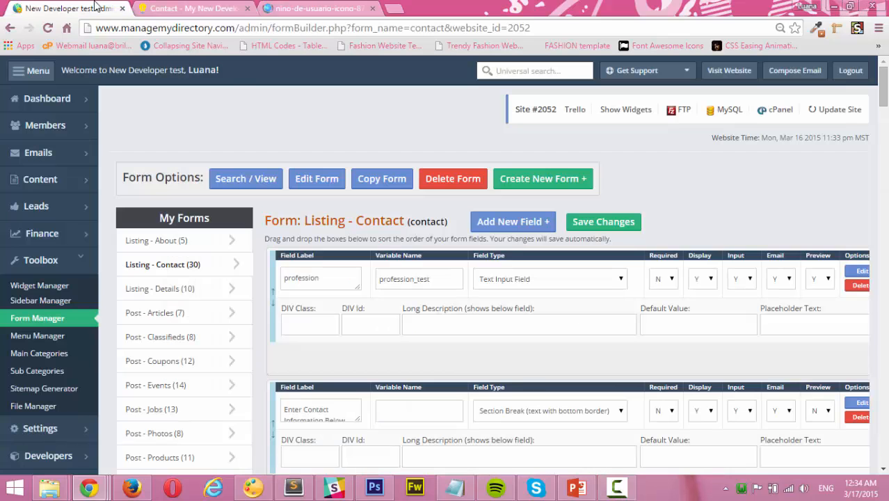
click(513, 222)
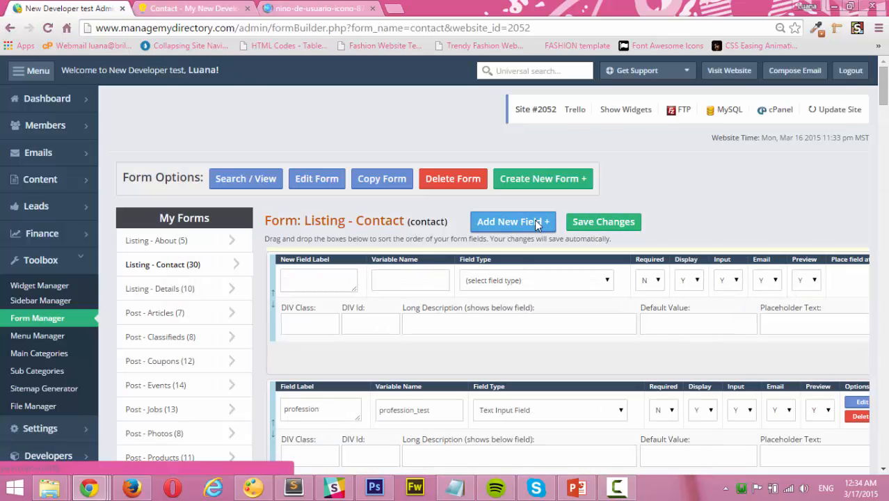
scroll(305, 159, down, 2)
click(305, 160)
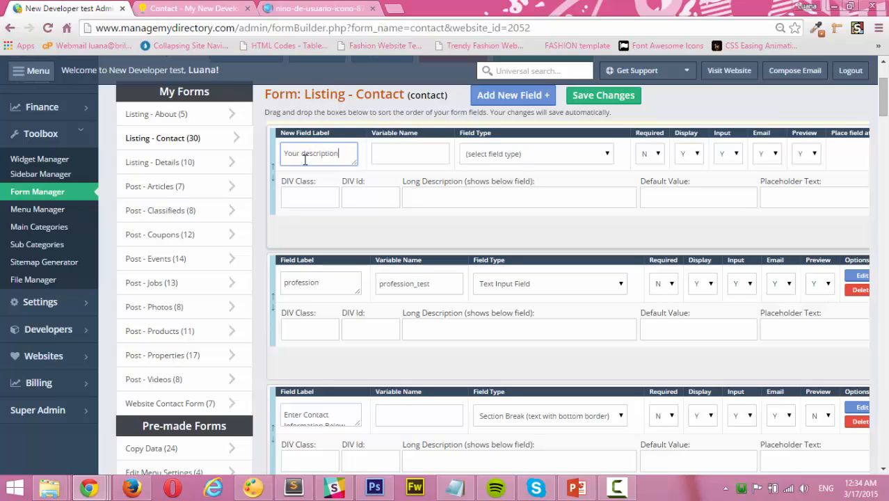
Set the new field's variable name to "your_description"
click(385, 153)
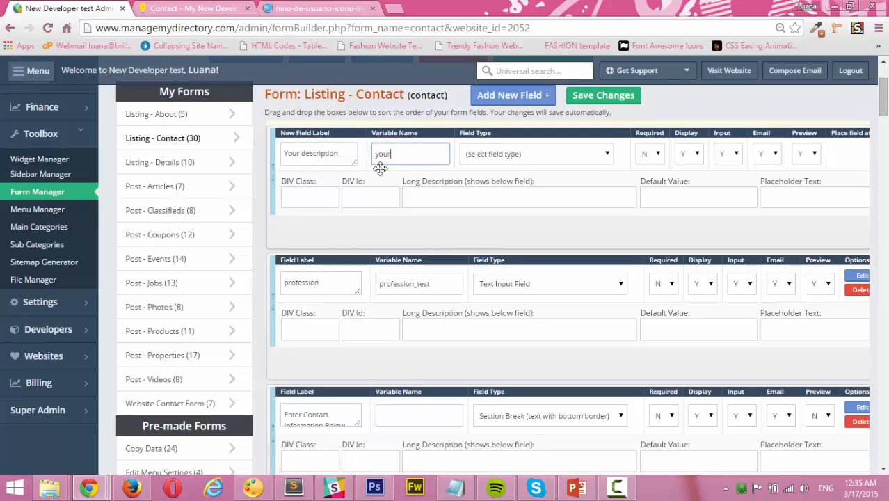
text(your_description)
drag(395, 153, 391, 153)
drag(393, 154, 359, 158)
key(BackSpace)
click(377, 156)
text(your_)
Make the Your description field a Text Input Field with the long description "Add your description here"
click(609, 156)
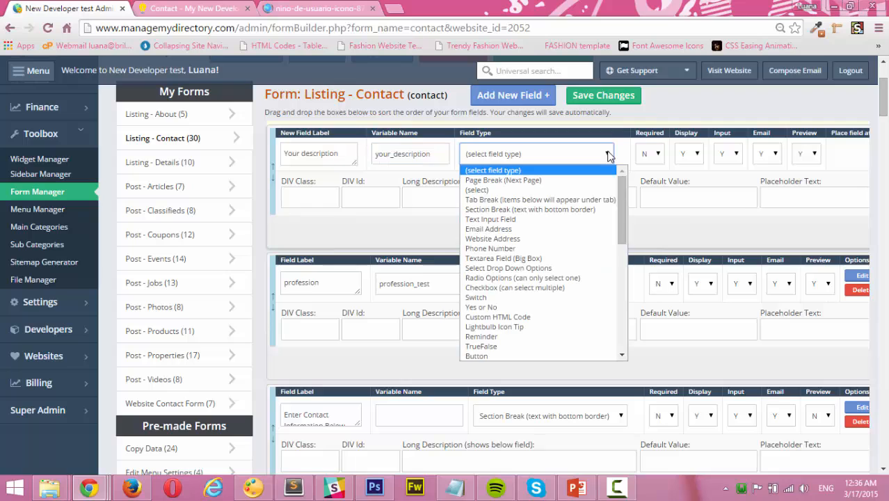
text(te)
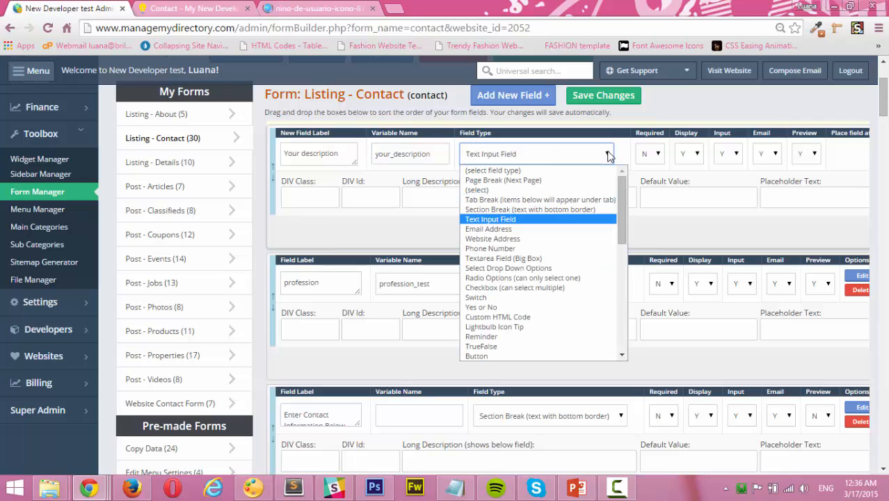
click(536, 221)
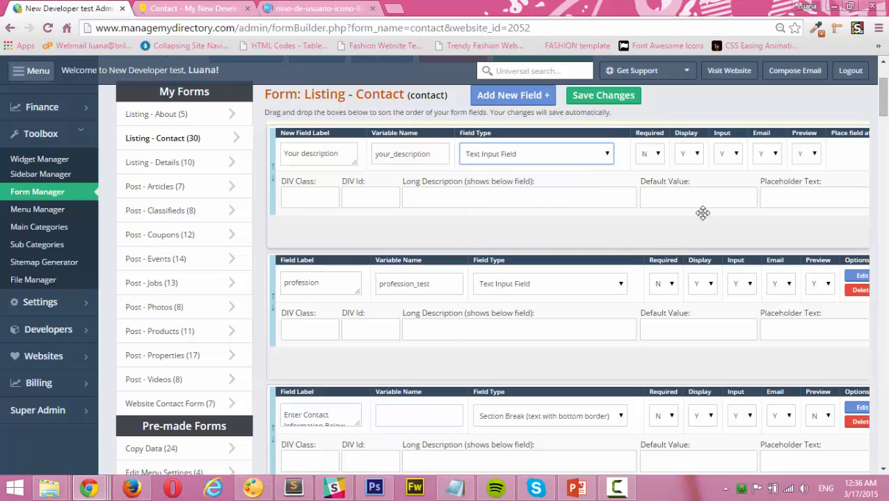
click(515, 201)
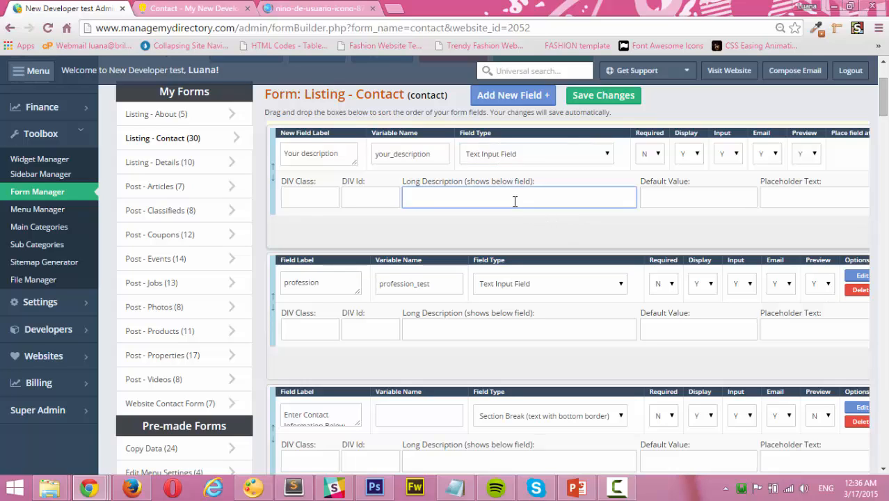
text(Add your description here)
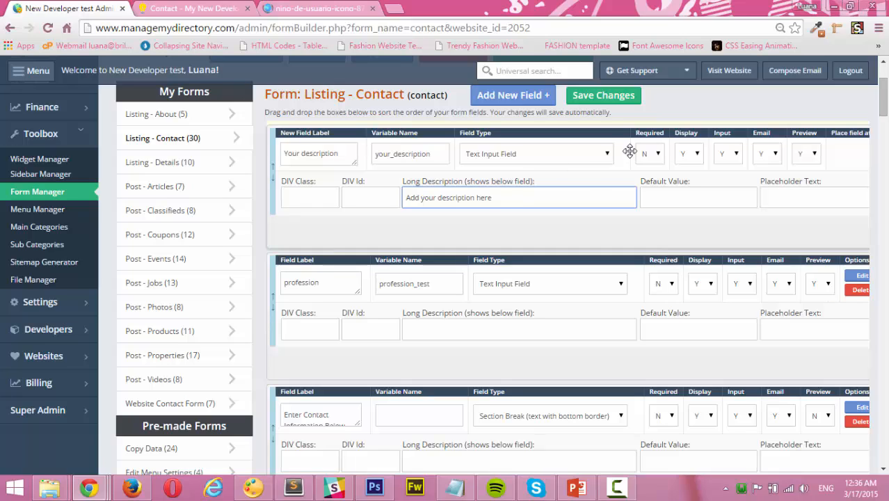
Make the Your description field required and look over the fields on the member's contact page
click(657, 154)
click(660, 183)
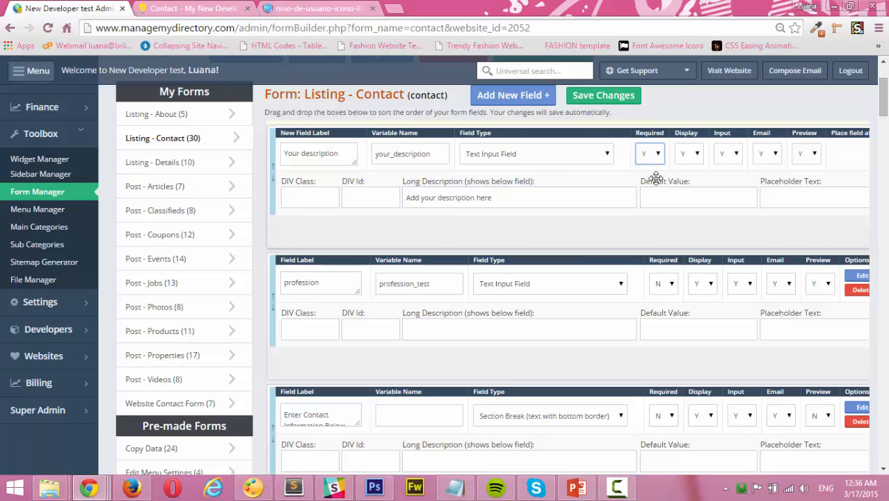
click(740, 160)
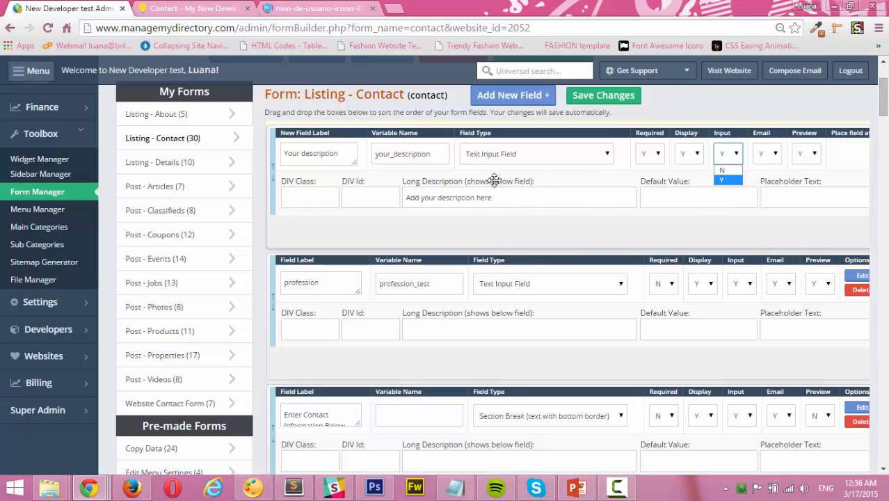
click(209, 8)
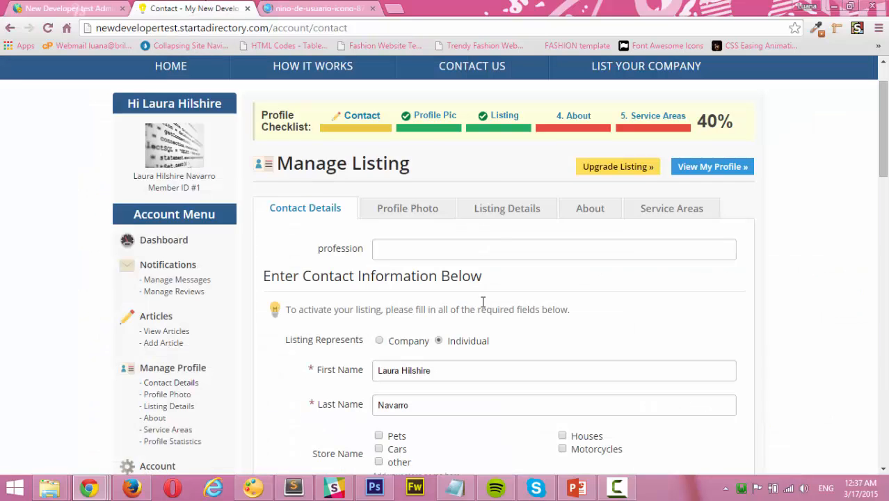
click(75, 6)
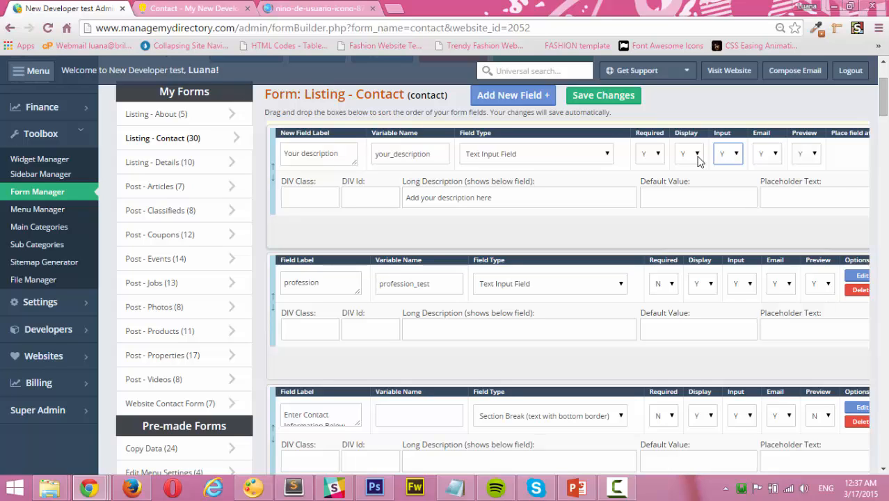
Save the Listing - Contact form with the Your description field and look over its field list
scroll(699, 160, up, 1)
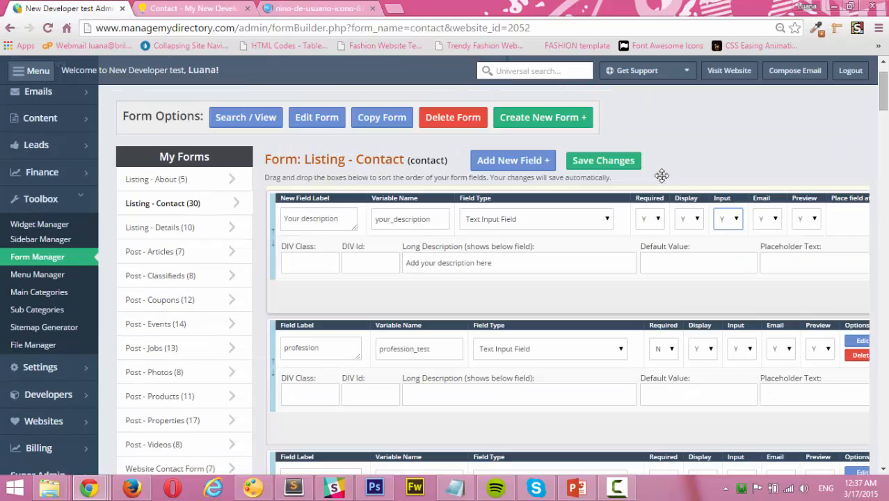
click(615, 168)
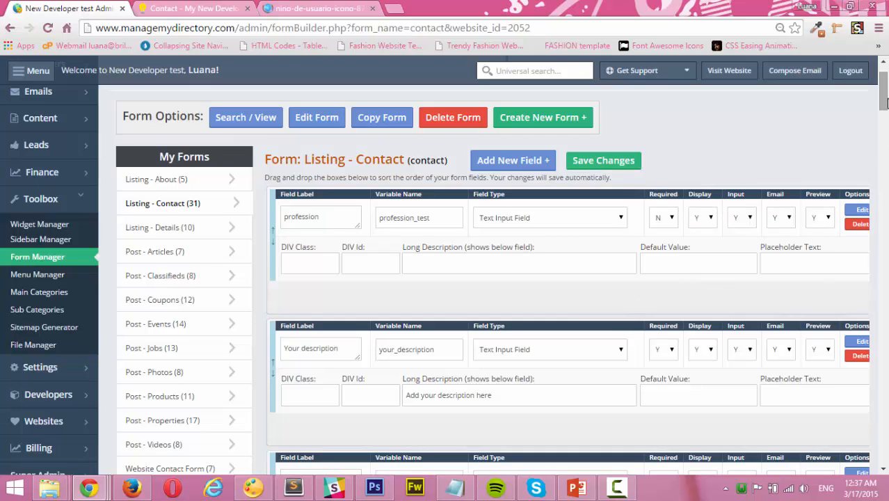
scroll(489, 207, down, 3)
scroll(479, 205, up, 5)
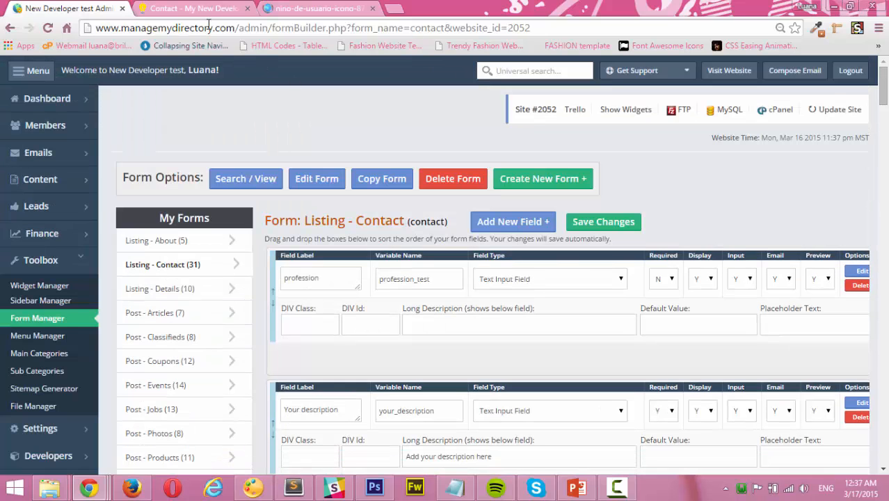
Reload the member's contact page and check the required Your description field
click(195, 9)
click(205, 28)
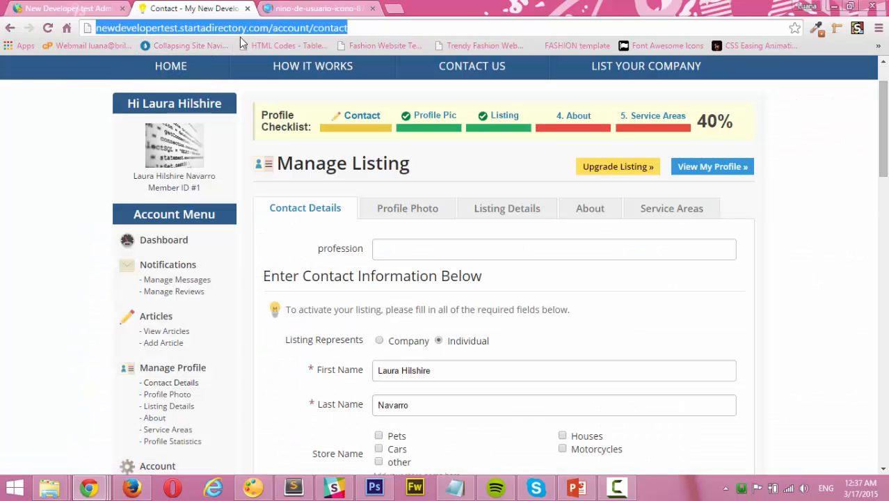
key(Return)
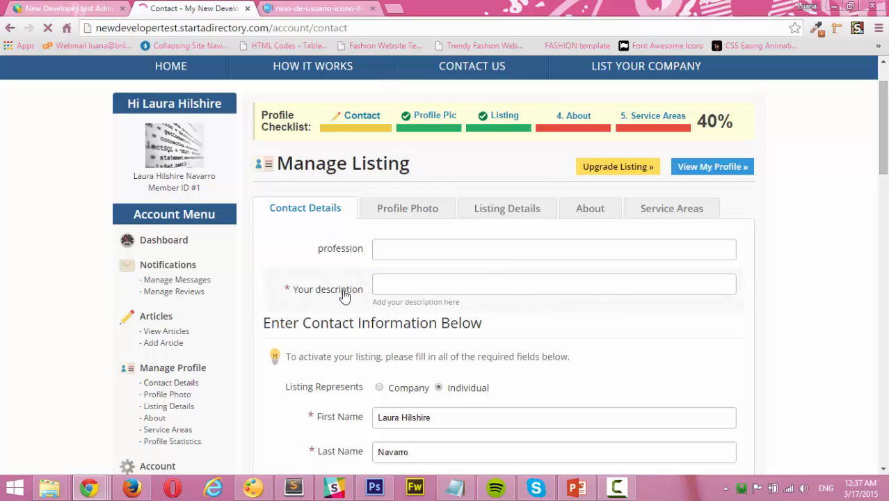
click(289, 296)
Try entering sample text in the Your description field and clear it again
click(404, 284)
text(f)
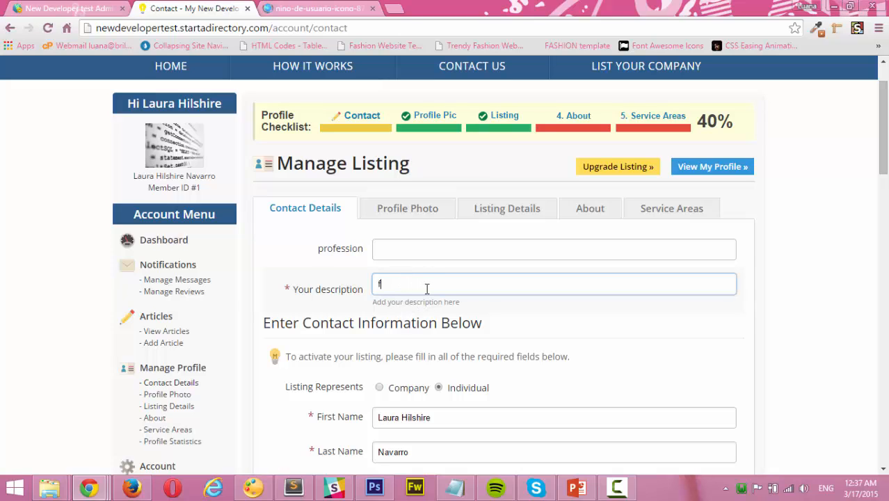
text(fdsgdsfg)
key(BackSpace)
key(BackSpace)
key(BackSpace)
key(BackSpace)
key(BackSpace)
key(BackSpace)
key(BackSpace)
key(BackSpace)
key(BackSpace)
Inspect the icon beside the Blog field on the contact page to find its image file path
scroll(883, 132, up, 1)
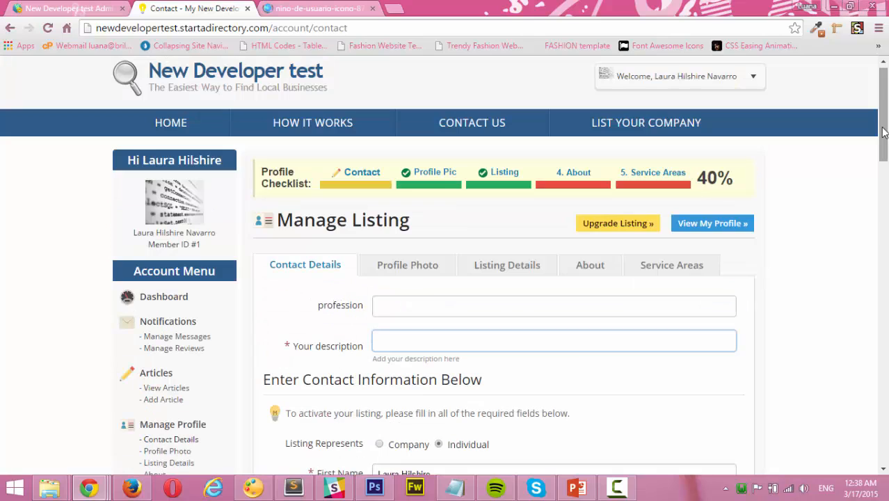
drag(883, 132, 885, 369)
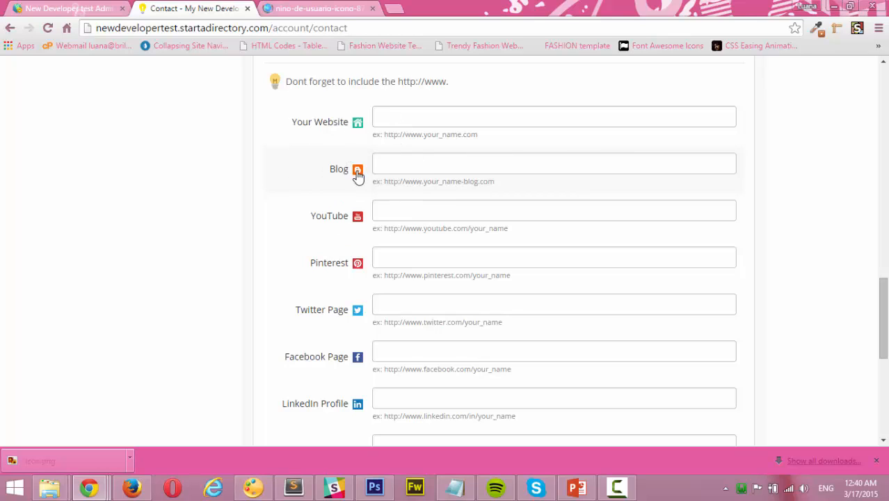
right_click(357, 175)
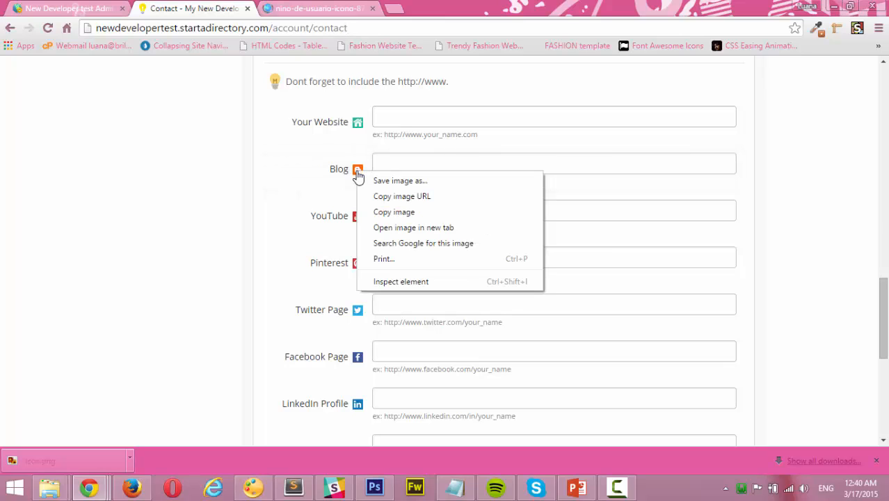
click(400, 281)
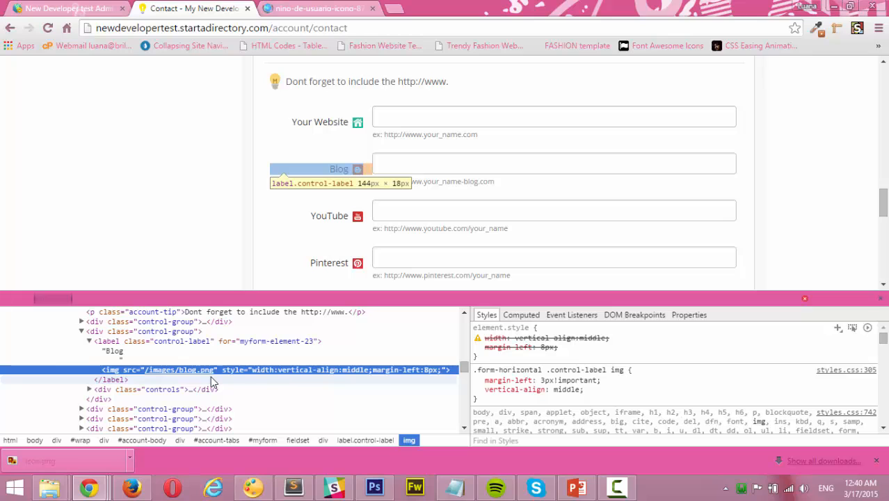
Save the user icon image from the other browser tab to the Desktop as blog.png
click(290, 8)
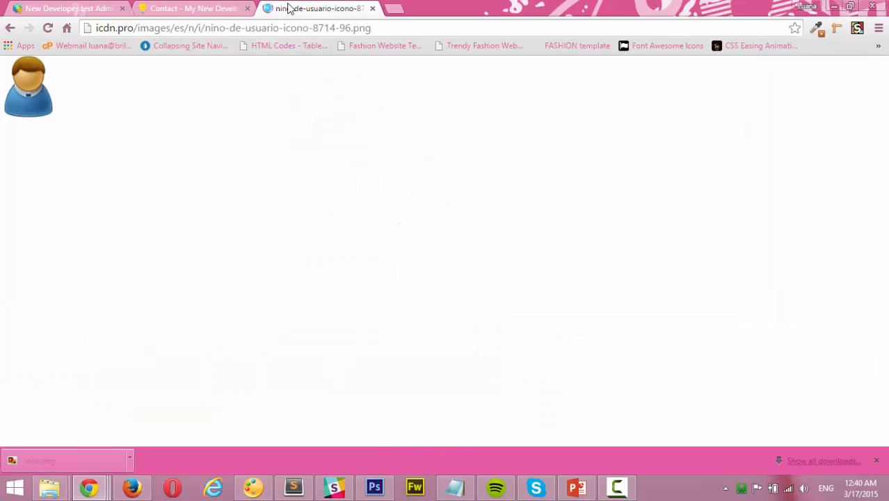
right_click(31, 82)
click(72, 88)
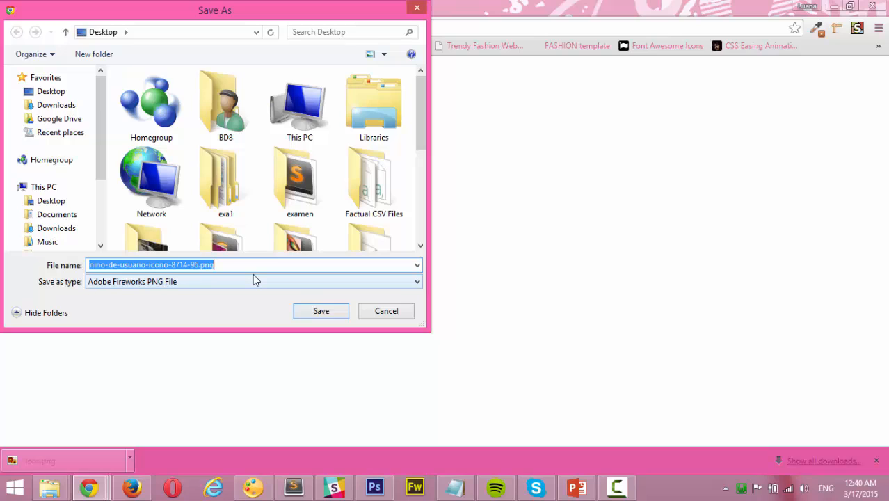
key(BackSpace)
text(blog)
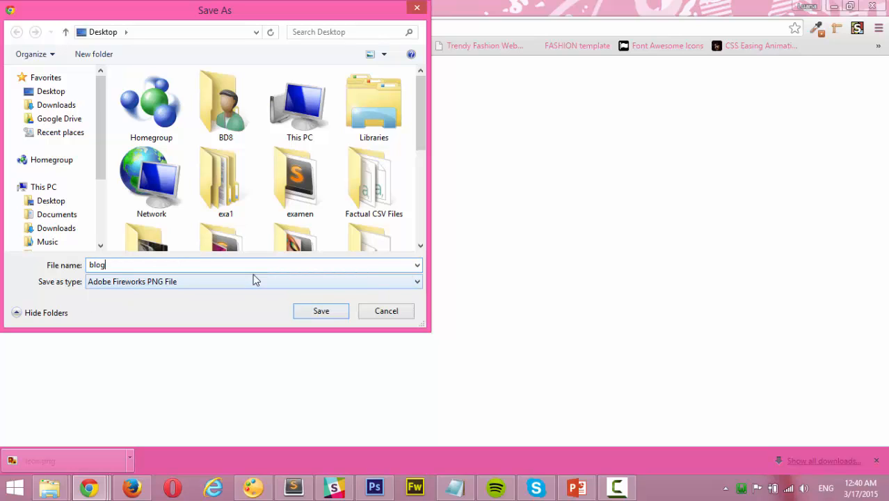
text(.png)
click(51, 91)
click(321, 311)
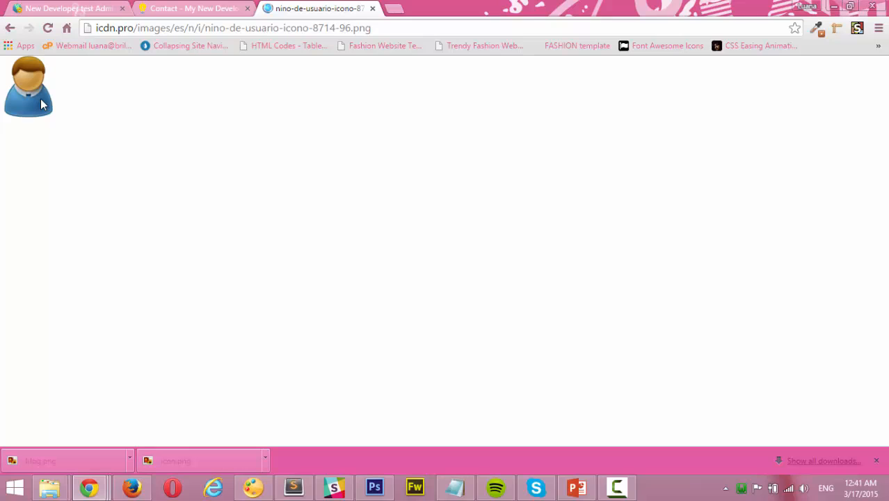
Return to the admin File Manager and open the file upload page for the public_html/images folder
key(ctrl+shift+Tab)
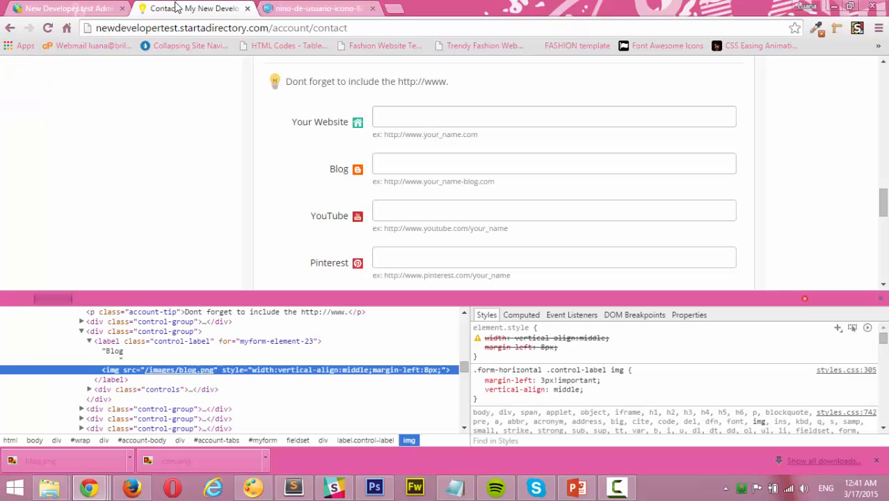
key(ctrl+shift+Tab)
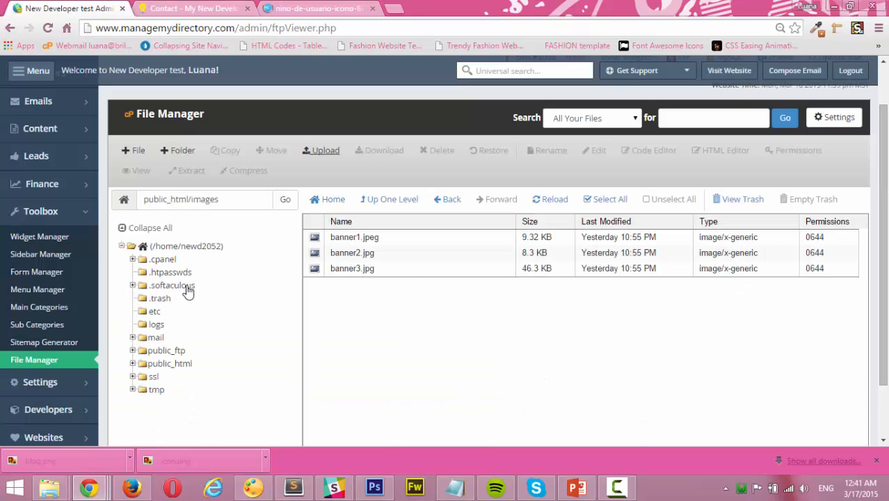
click(49, 212)
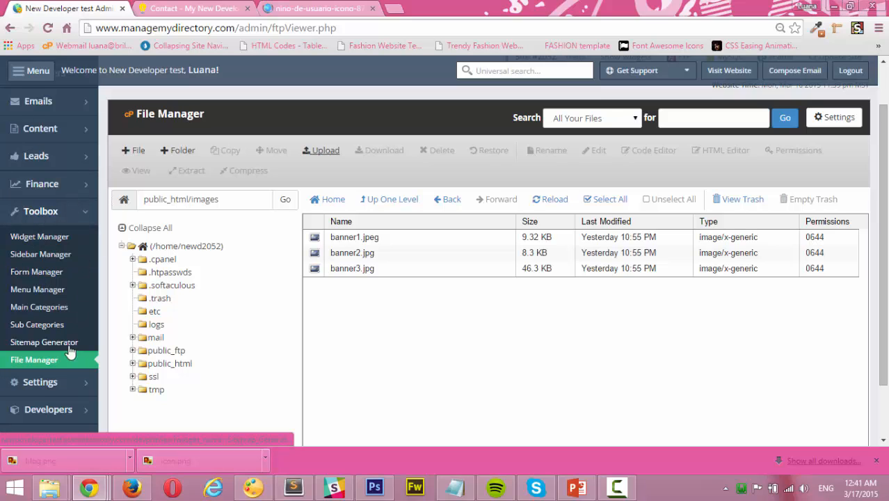
click(52, 363)
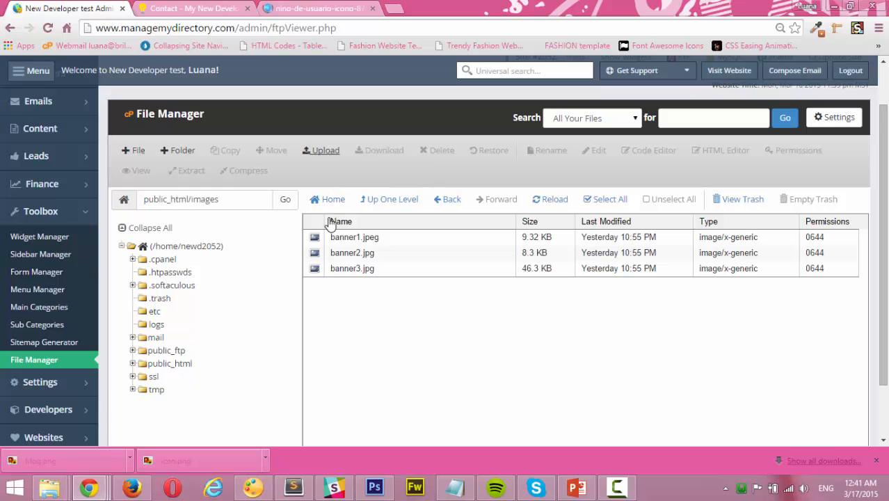
click(327, 159)
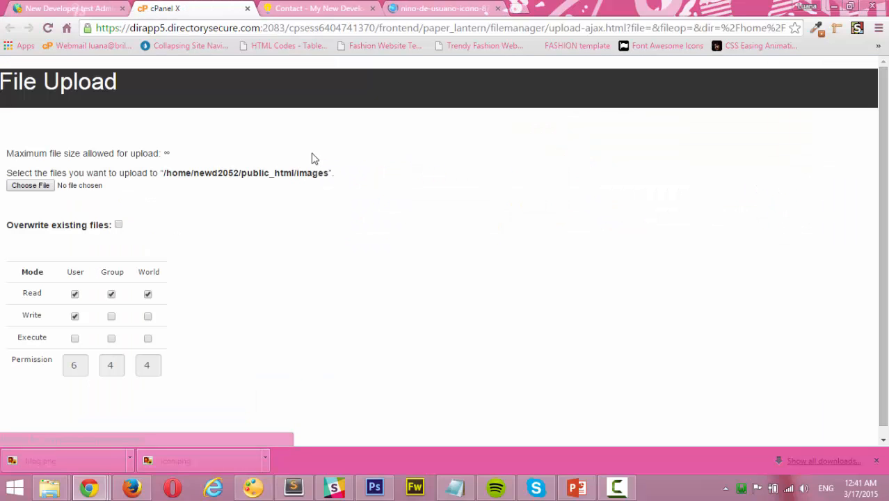
Upload blog.png from the Desktop to public_html/images and check for the file in that folder's listing
click(42, 192)
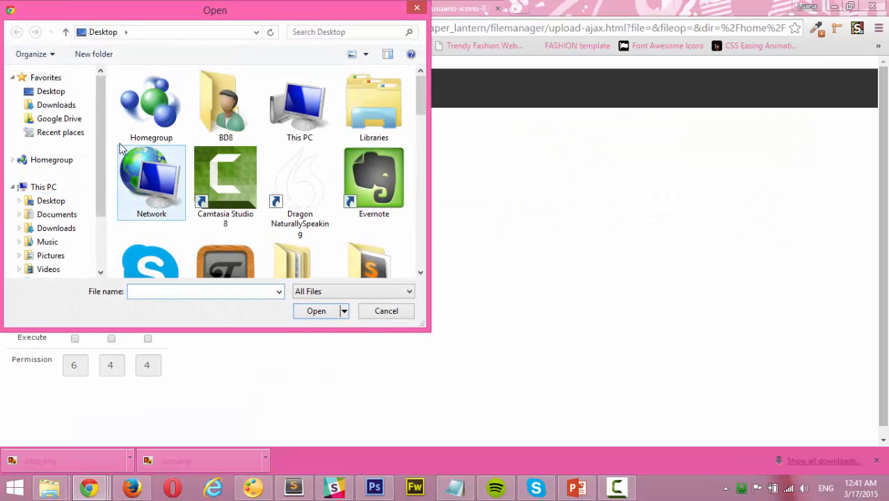
click(72, 91)
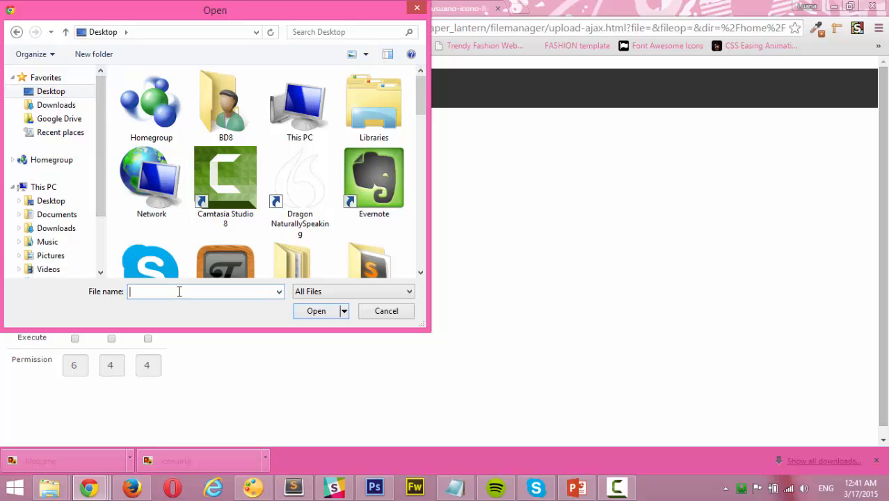
text(blo)
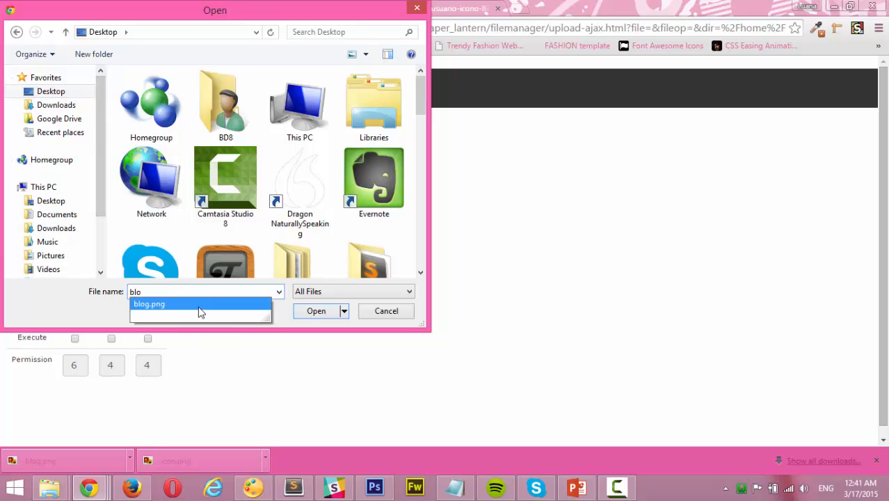
click(199, 305)
click(313, 311)
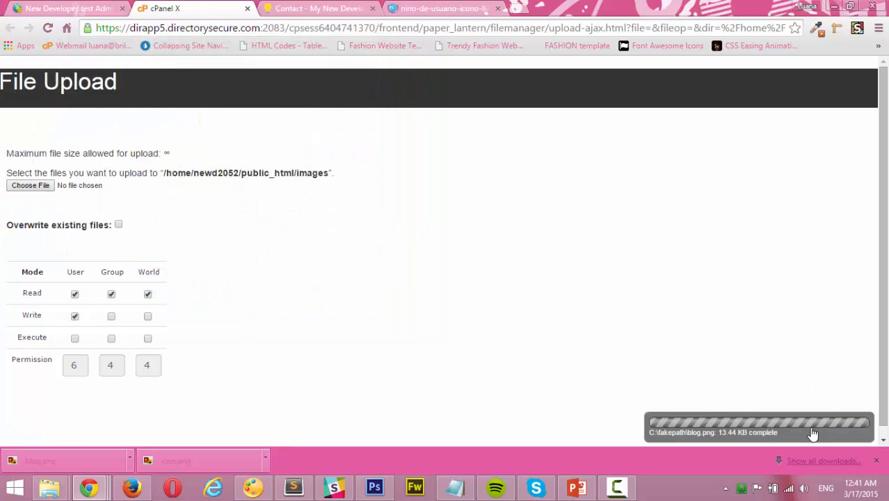
scroll(428, 375, down, 1)
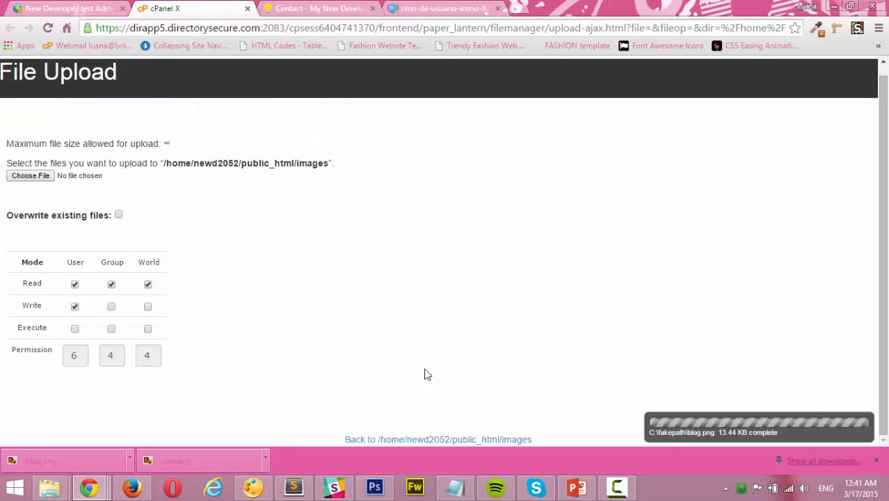
click(876, 460)
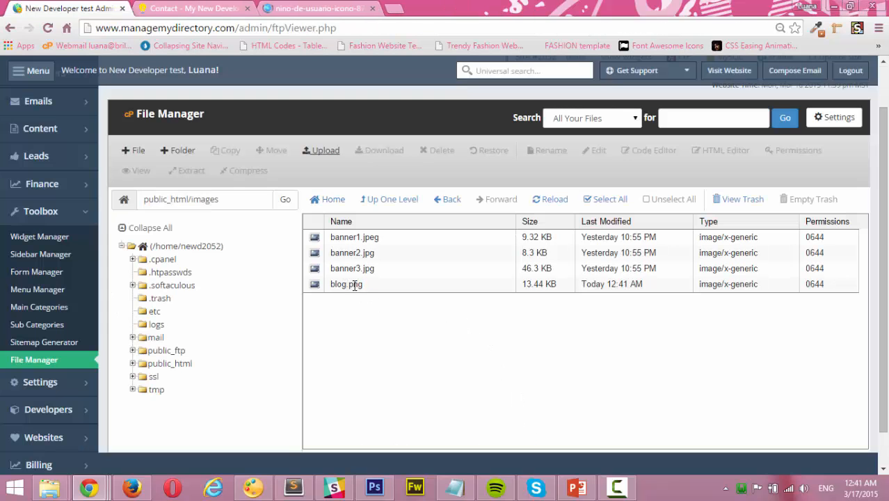
click(367, 285)
shift+click(342, 272)
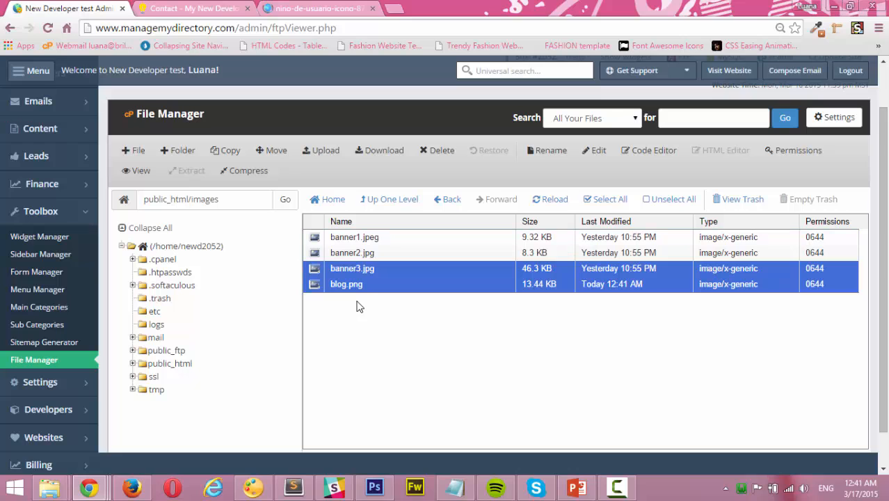
Return to the member's contact page, close the element inspector and reload the page to check the Blog icon
click(215, 10)
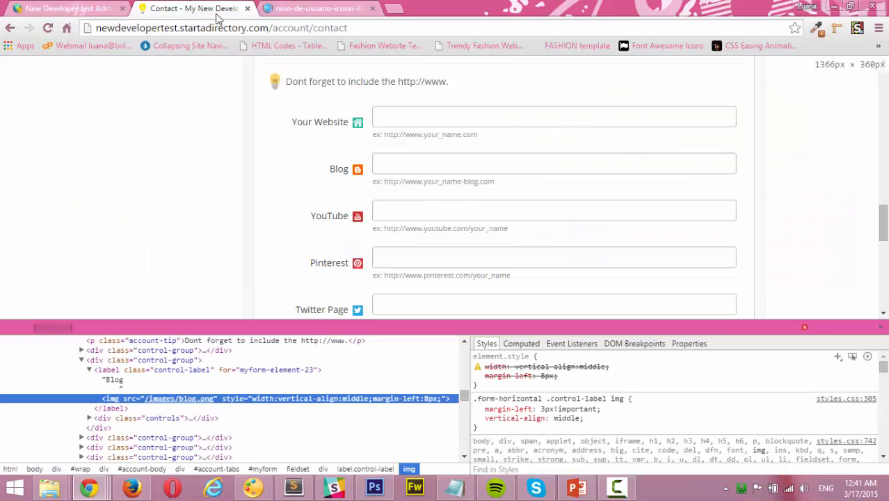
click(881, 327)
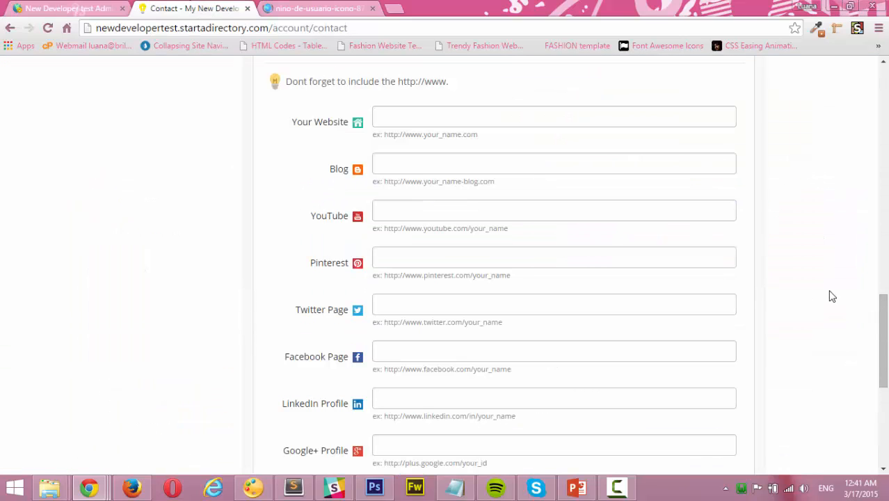
key(F5)
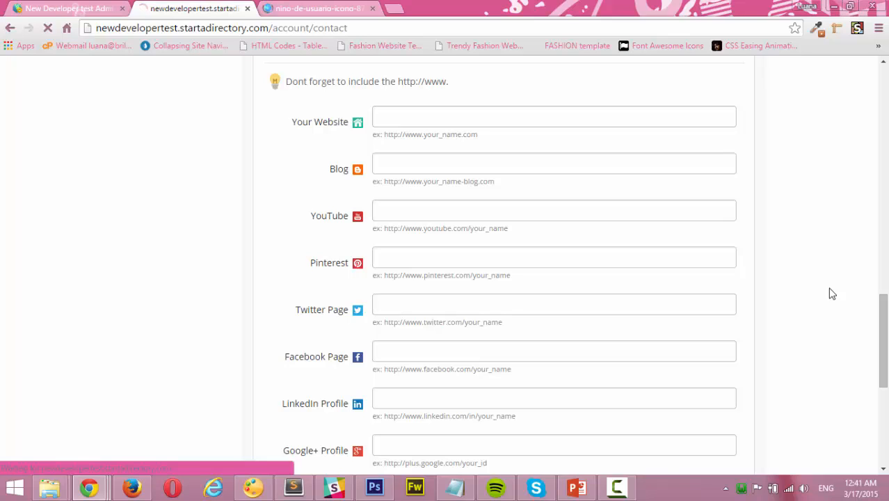